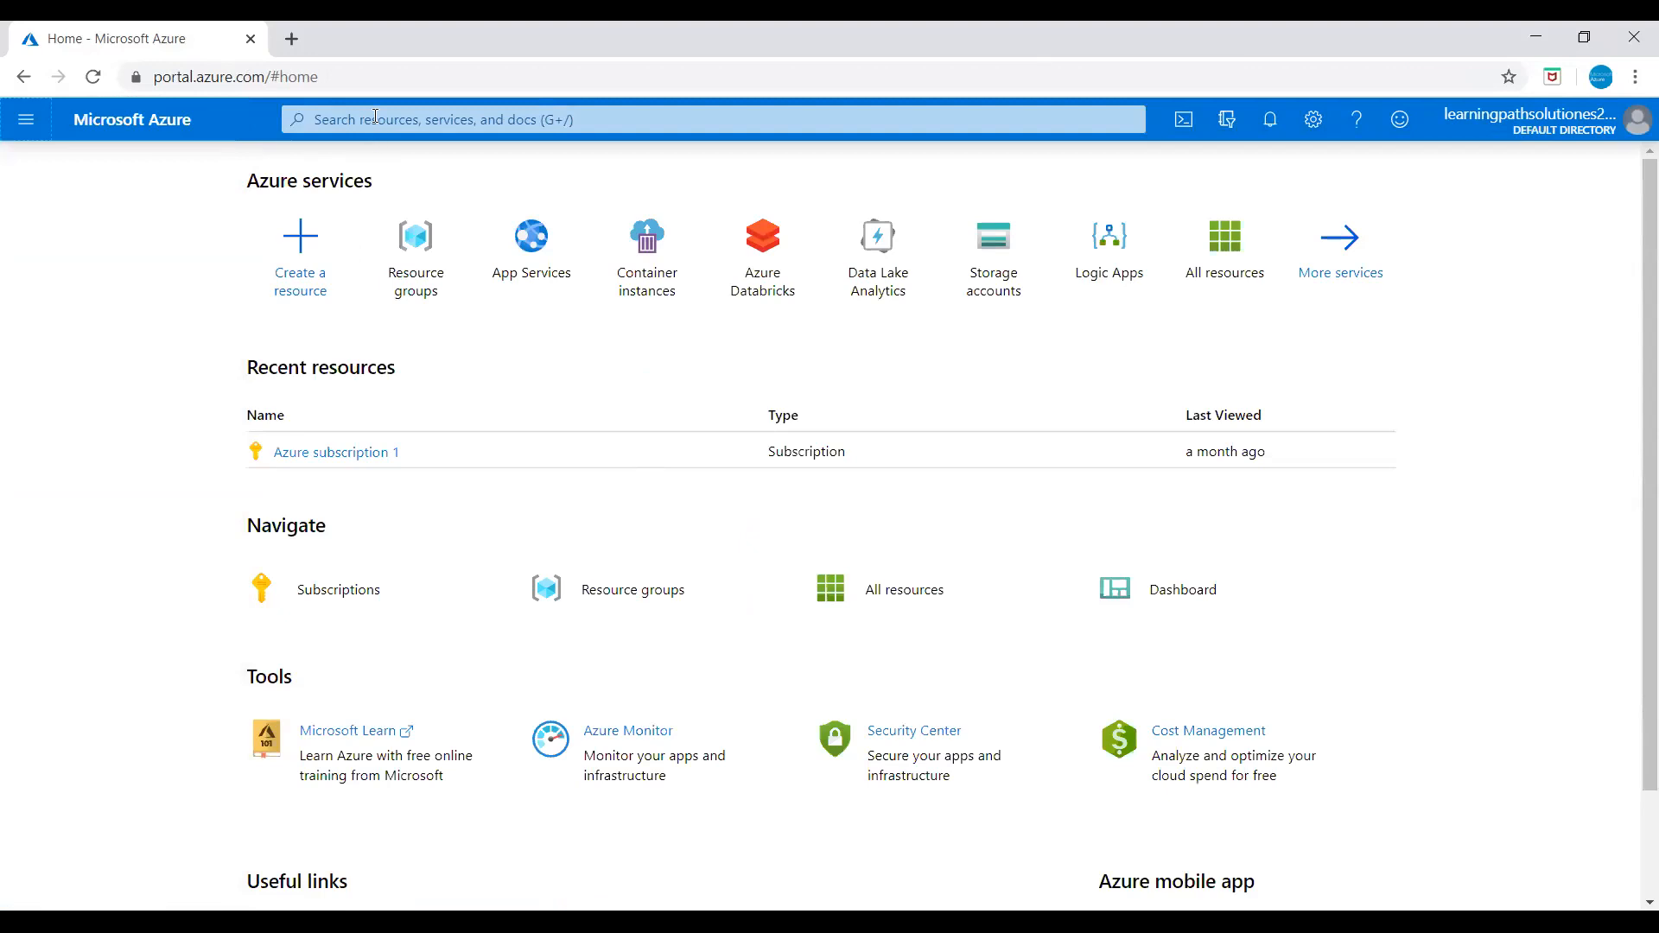
- Find the App Services service by searching for "app services" and start creating a new web app
click(375, 115)
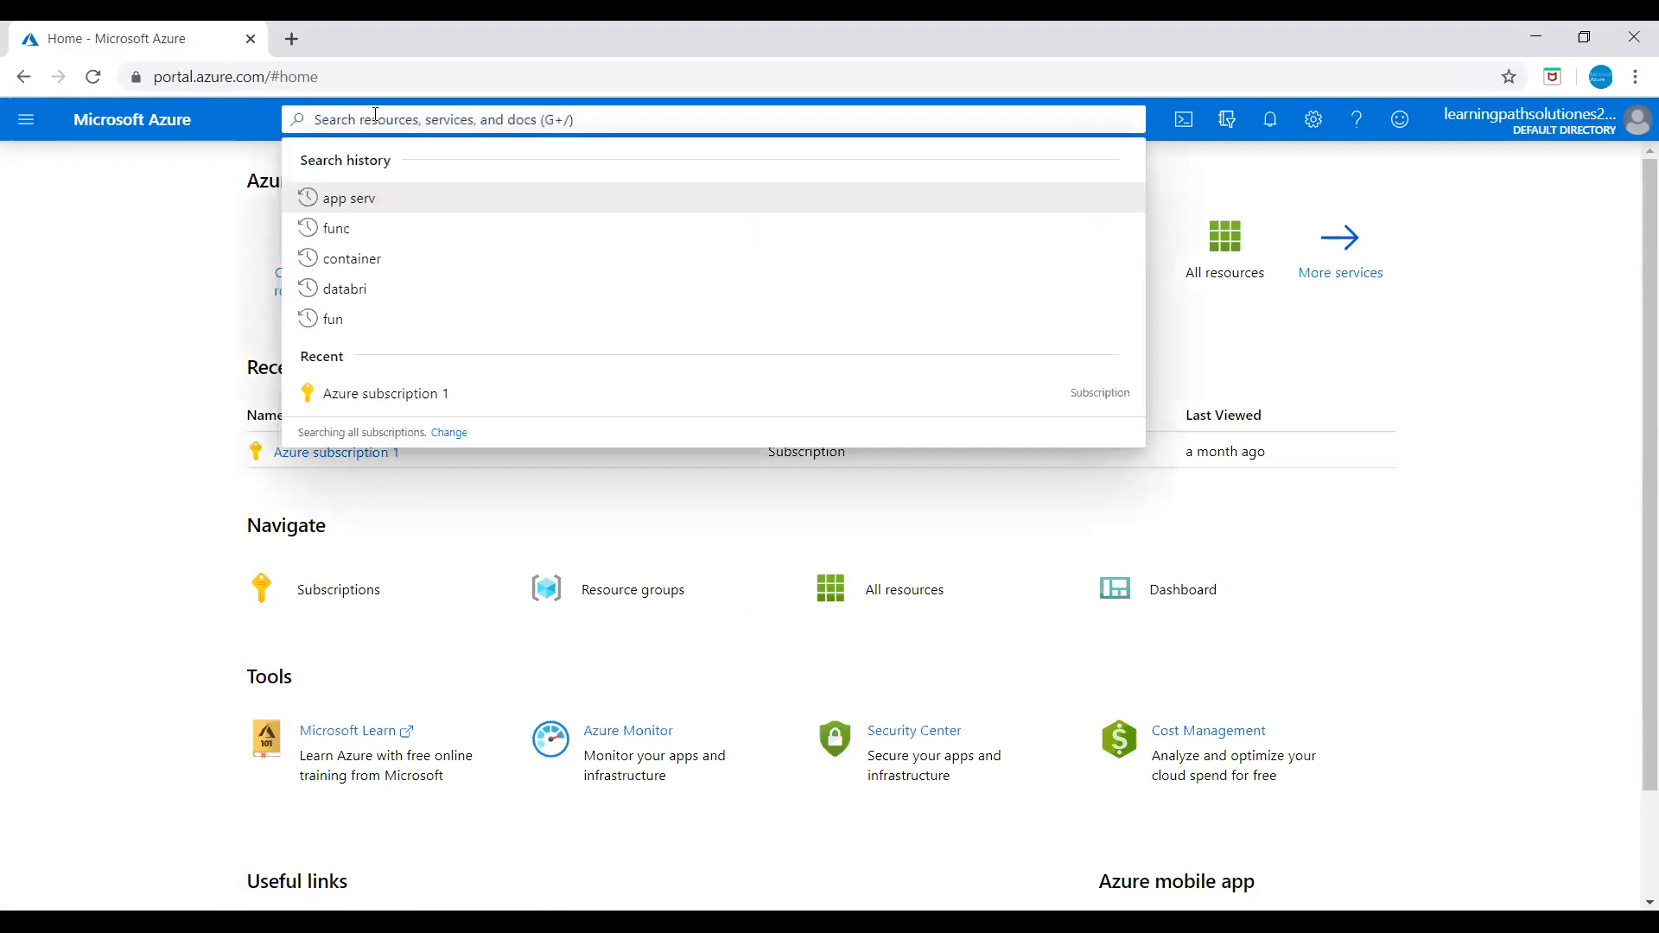
text(a)
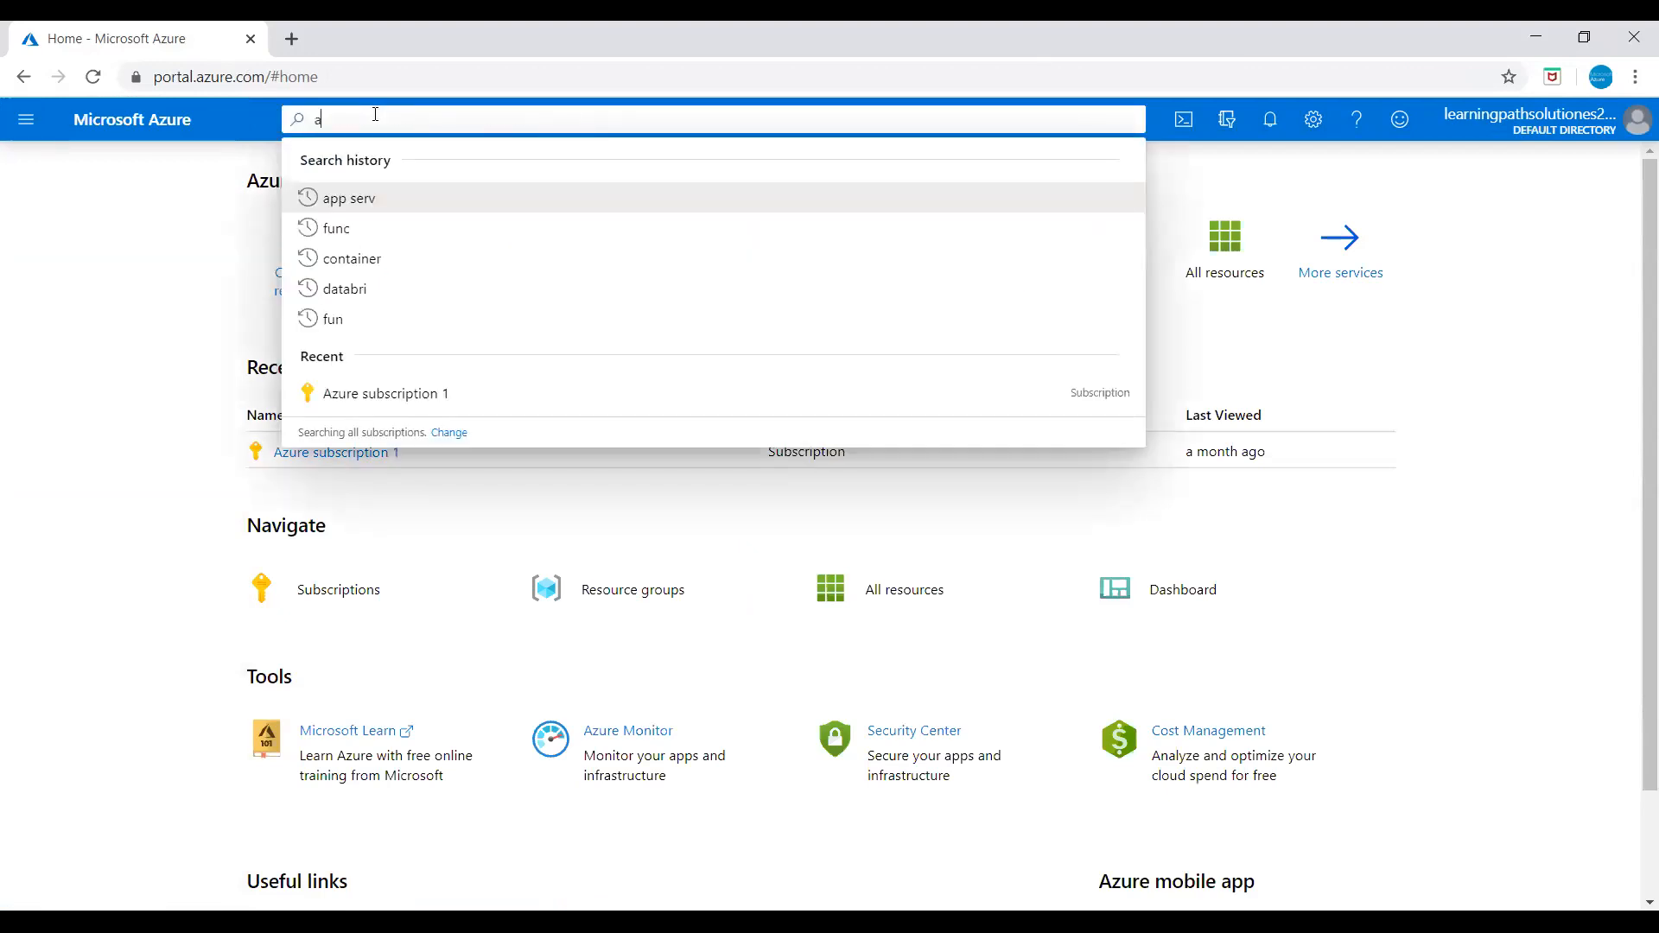
text(pp services)
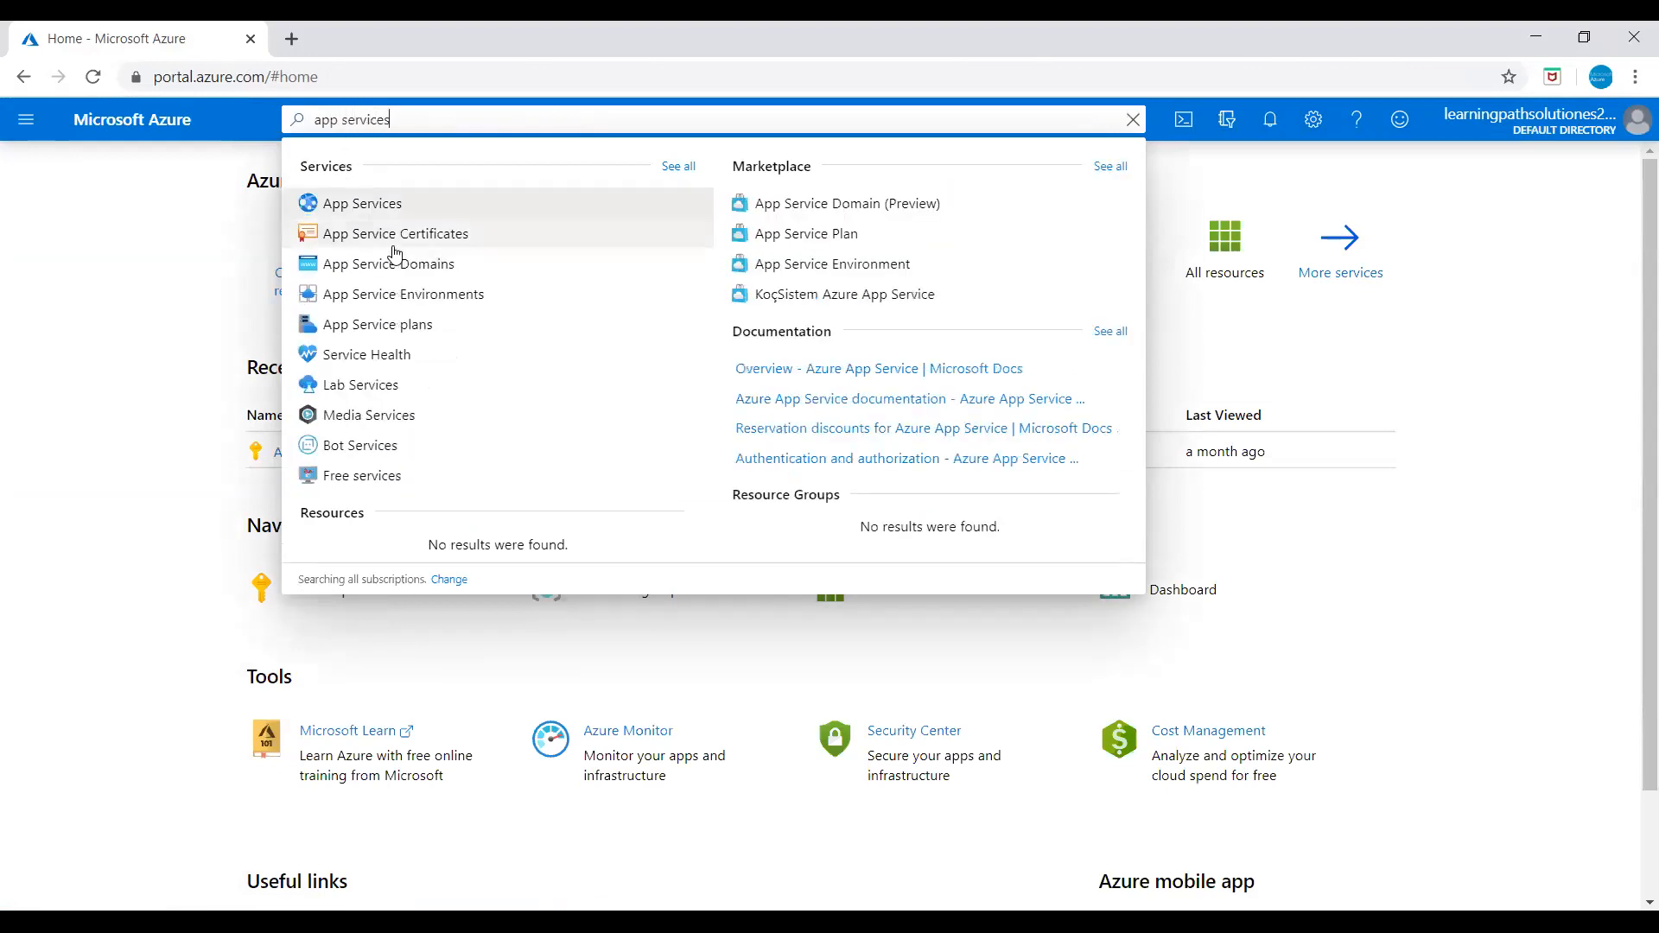
click(351, 209)
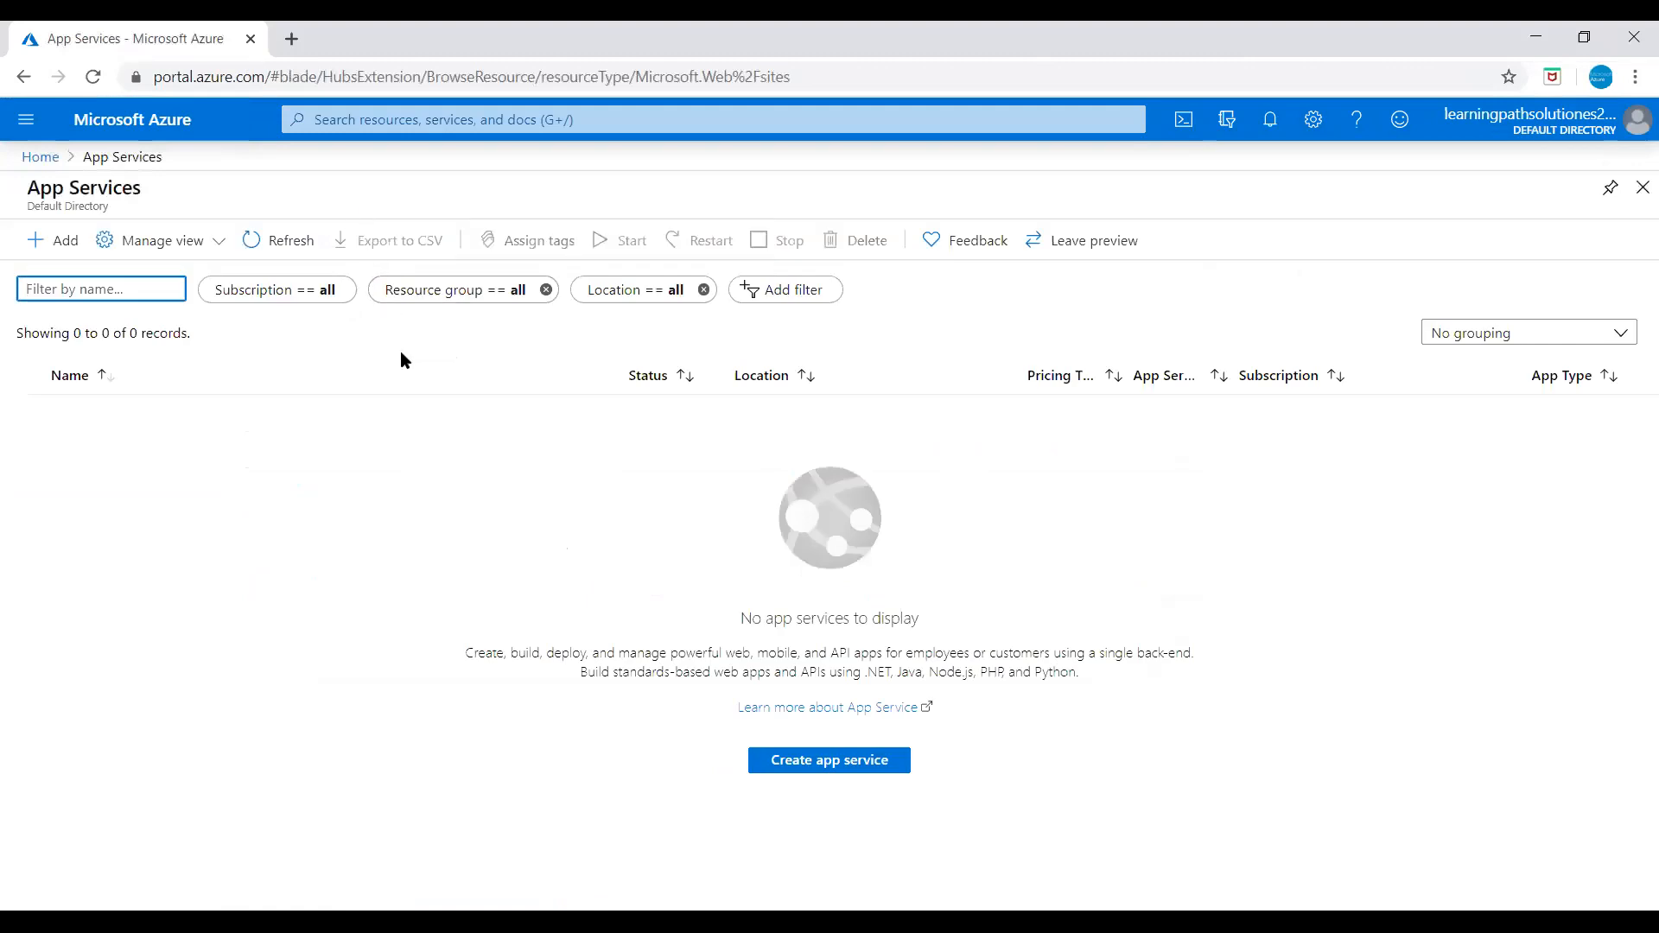
click(67, 249)
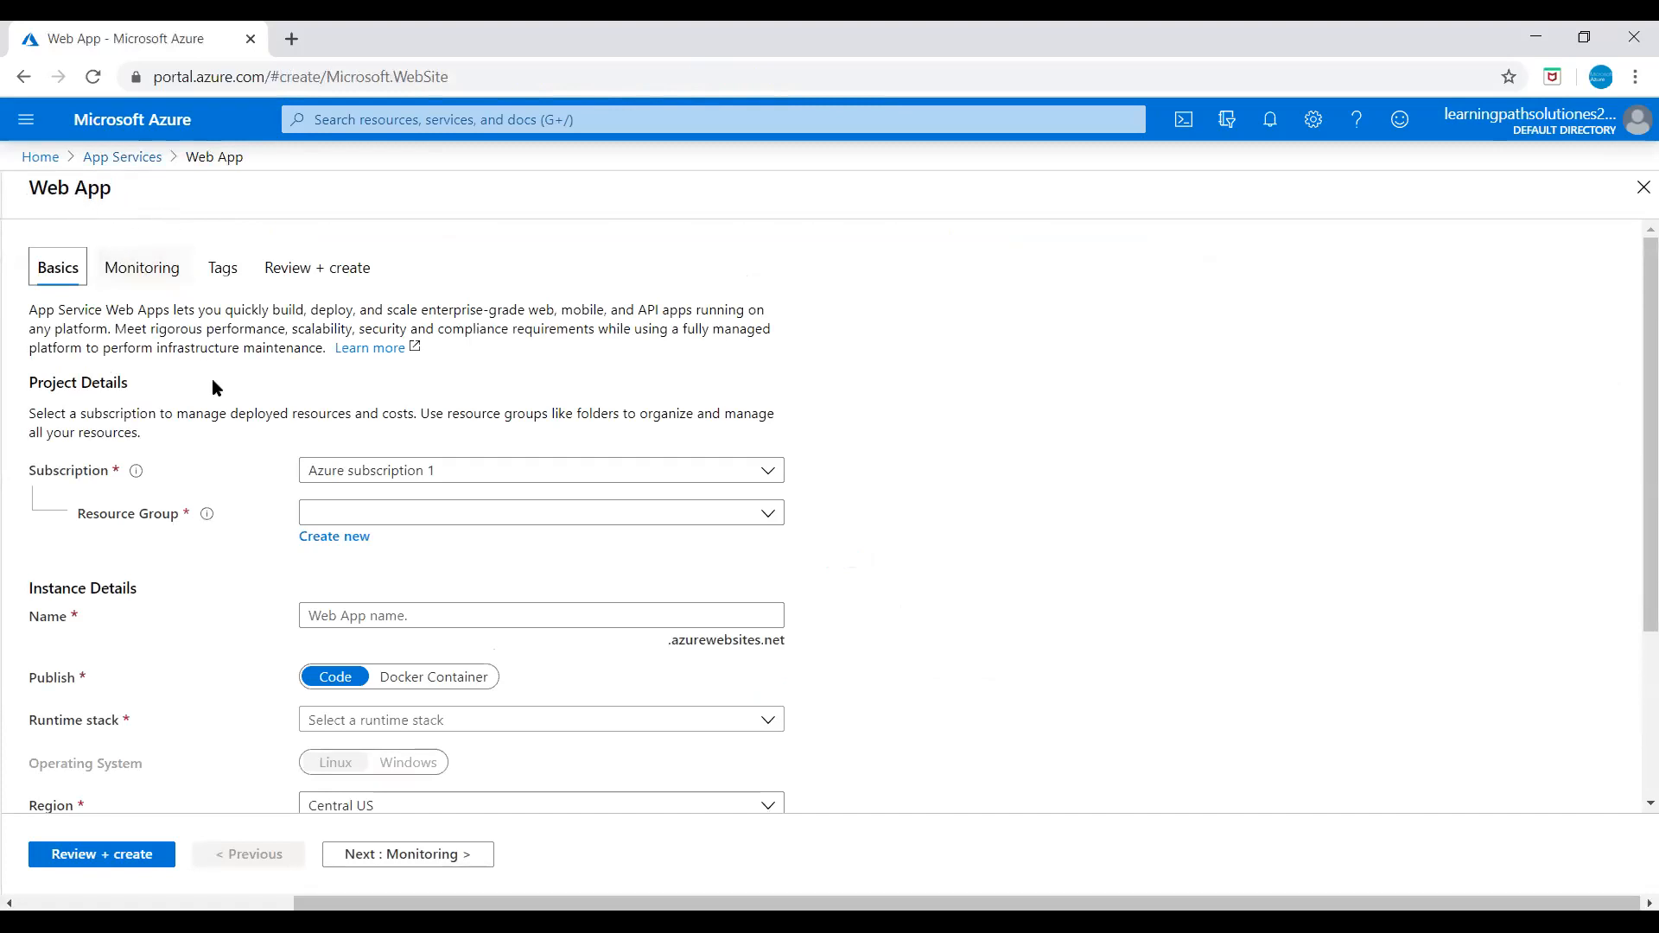
- Create a new resource group named AppServiceWebApp-RG for the web app
click(353, 539)
text(A)
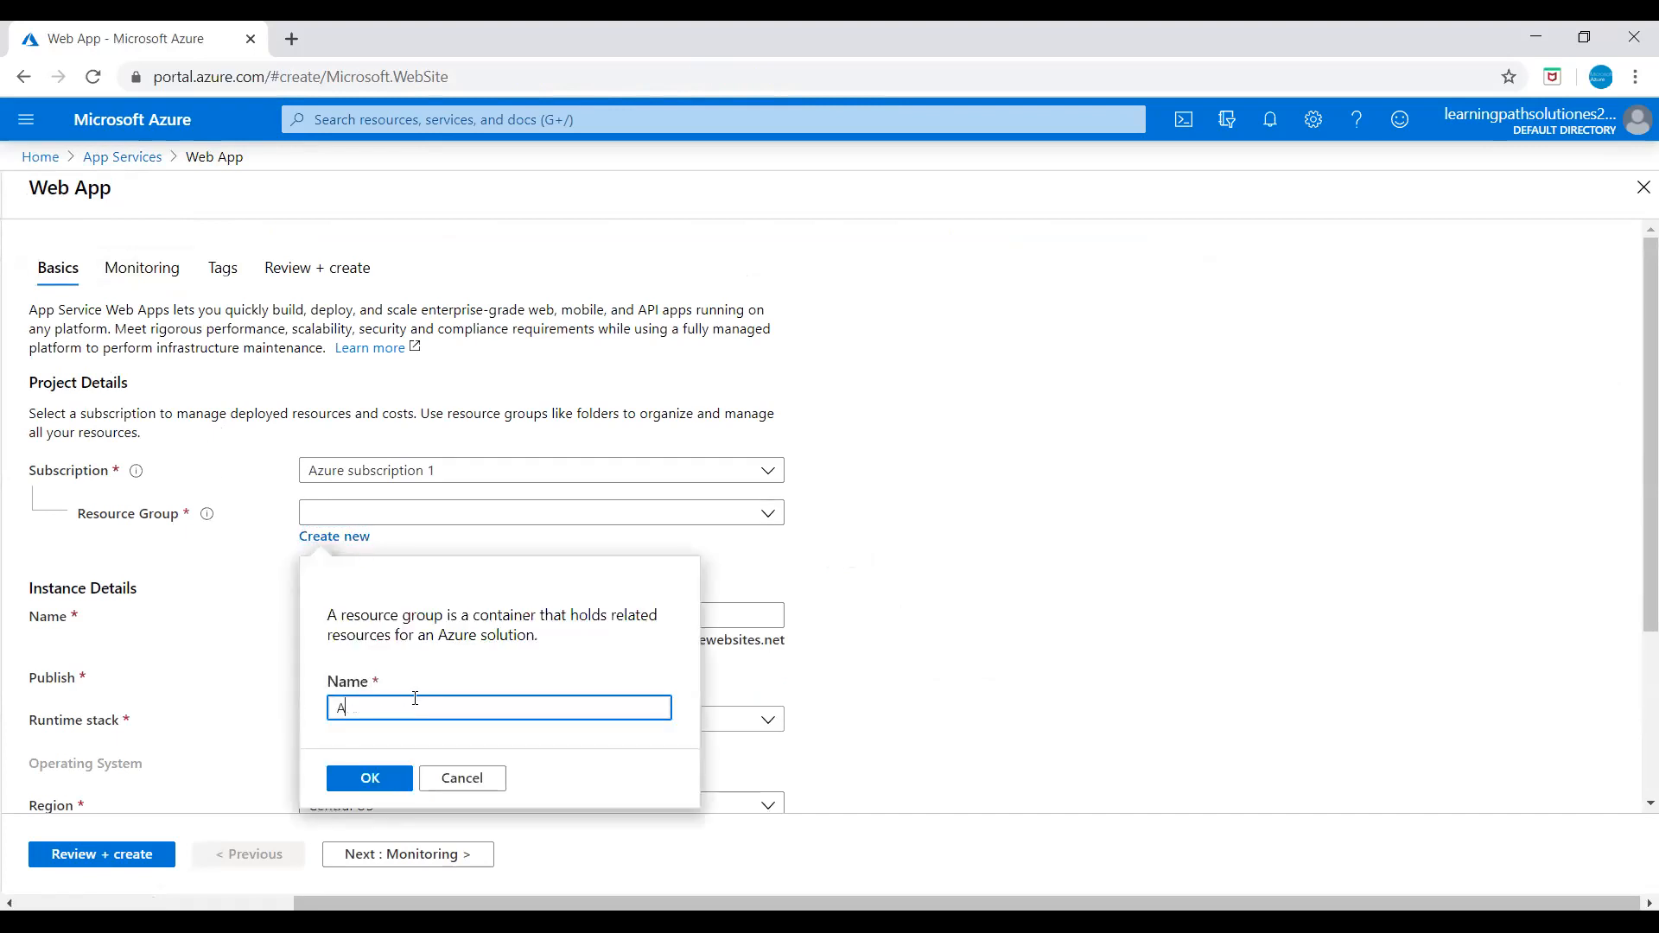
text(ppServiceWebApp-RG)
click(372, 788)
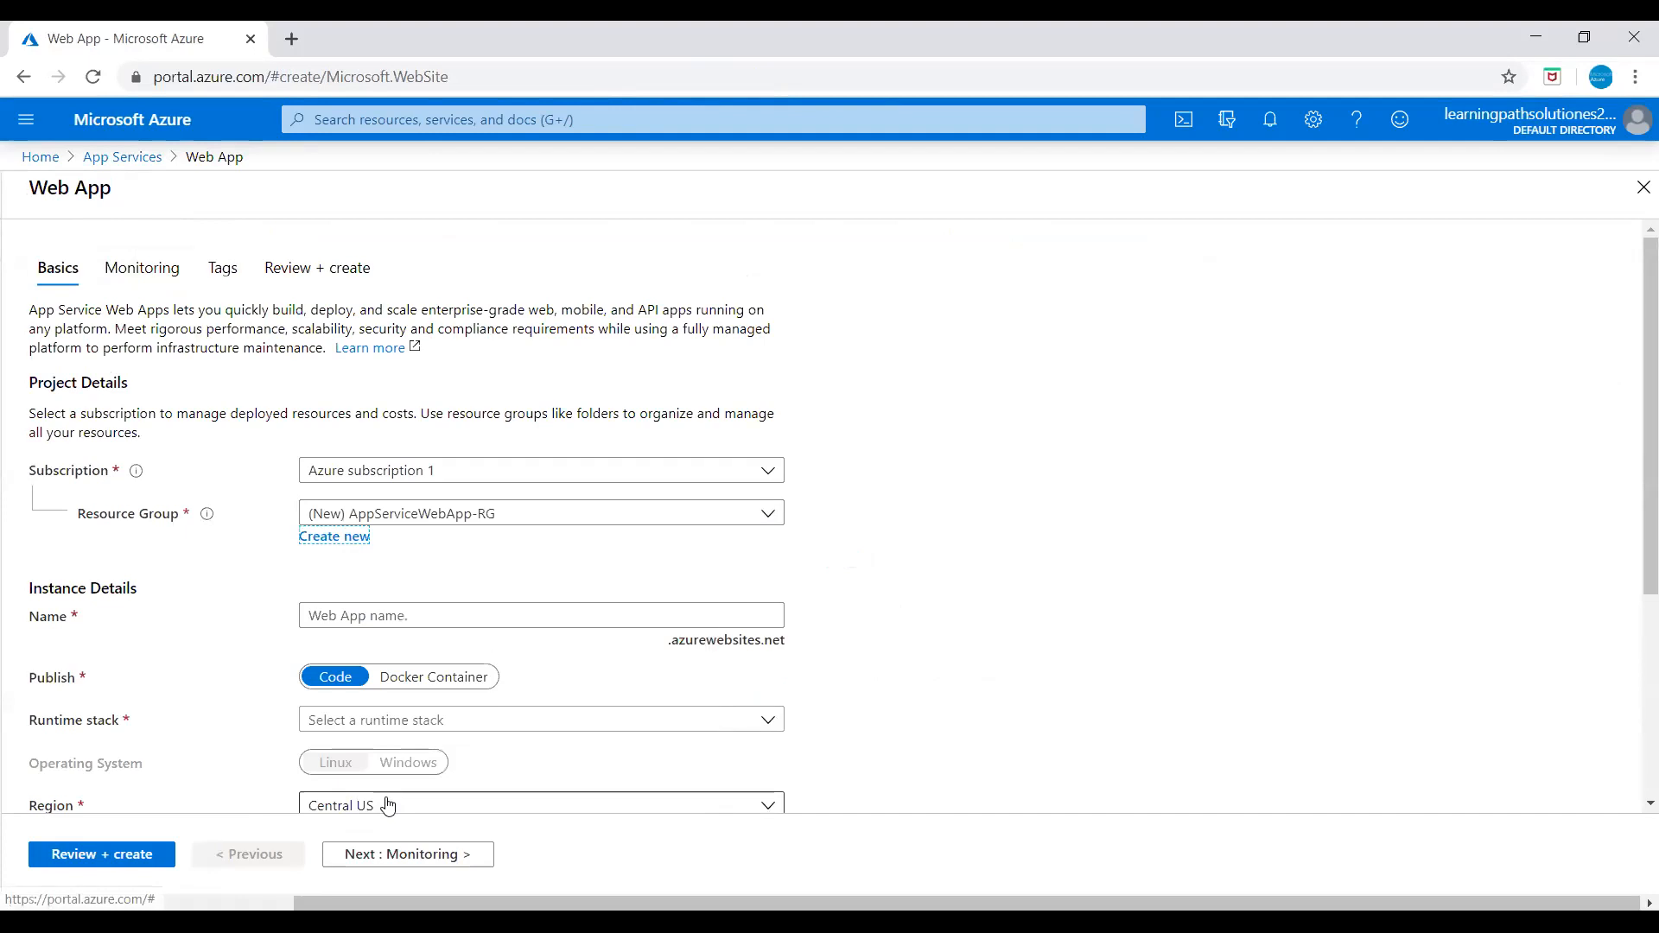
- Name the web app learningpath2020 and set its runtime stack to ASP.NET V4.7
click(356, 615)
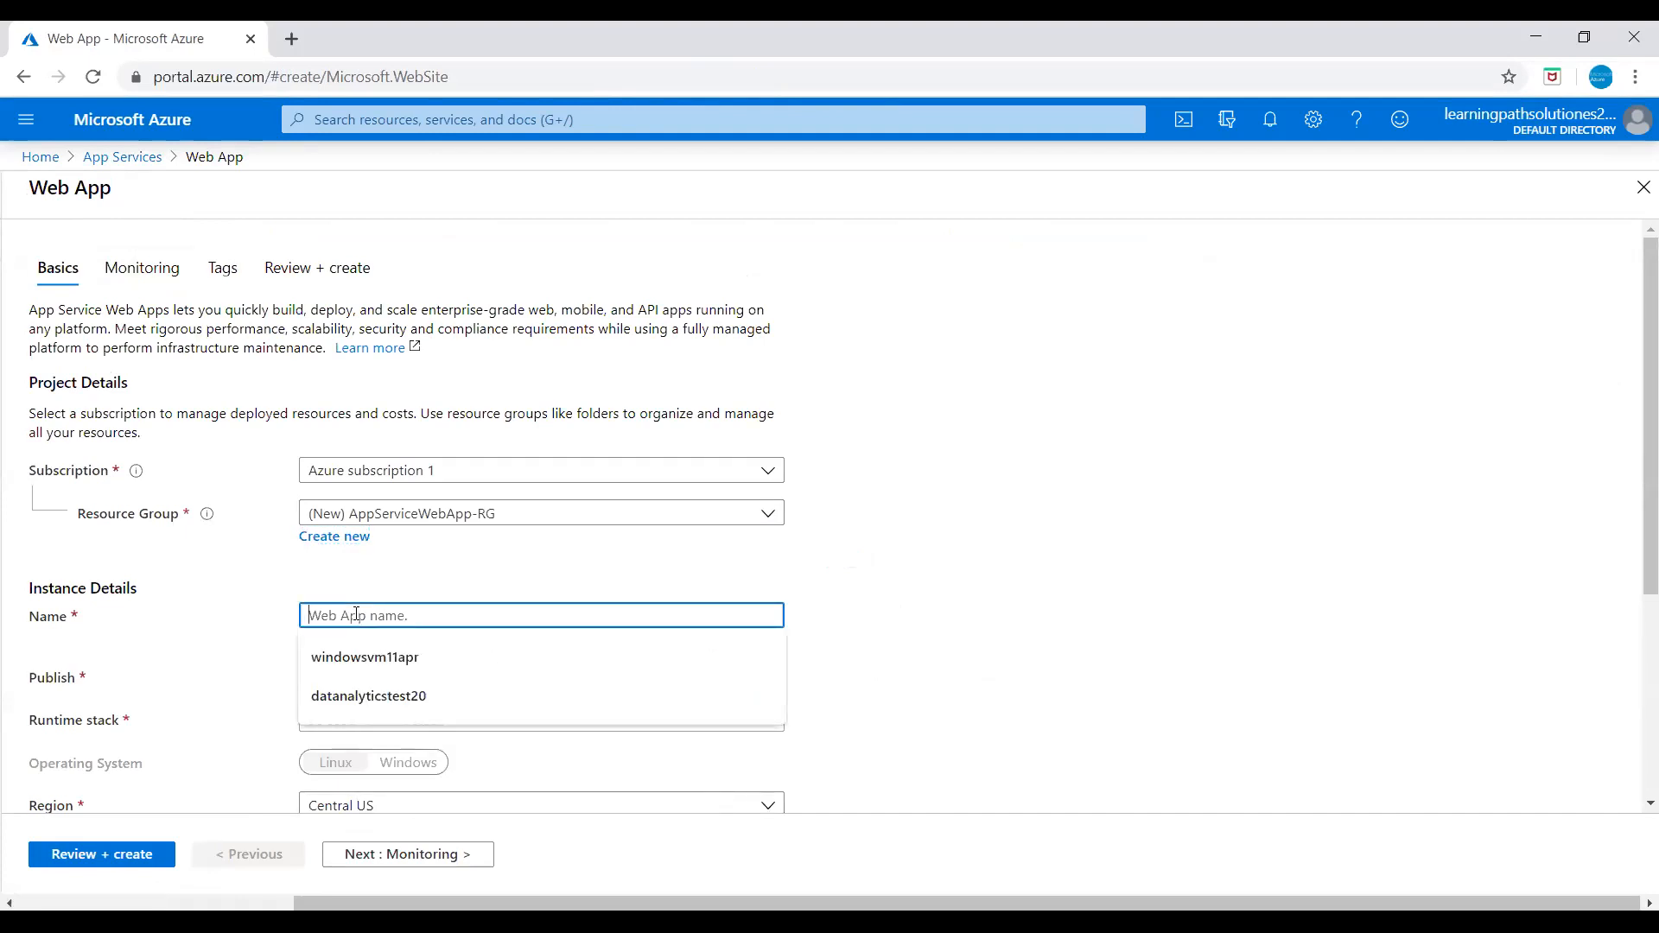
text(learningpath2020)
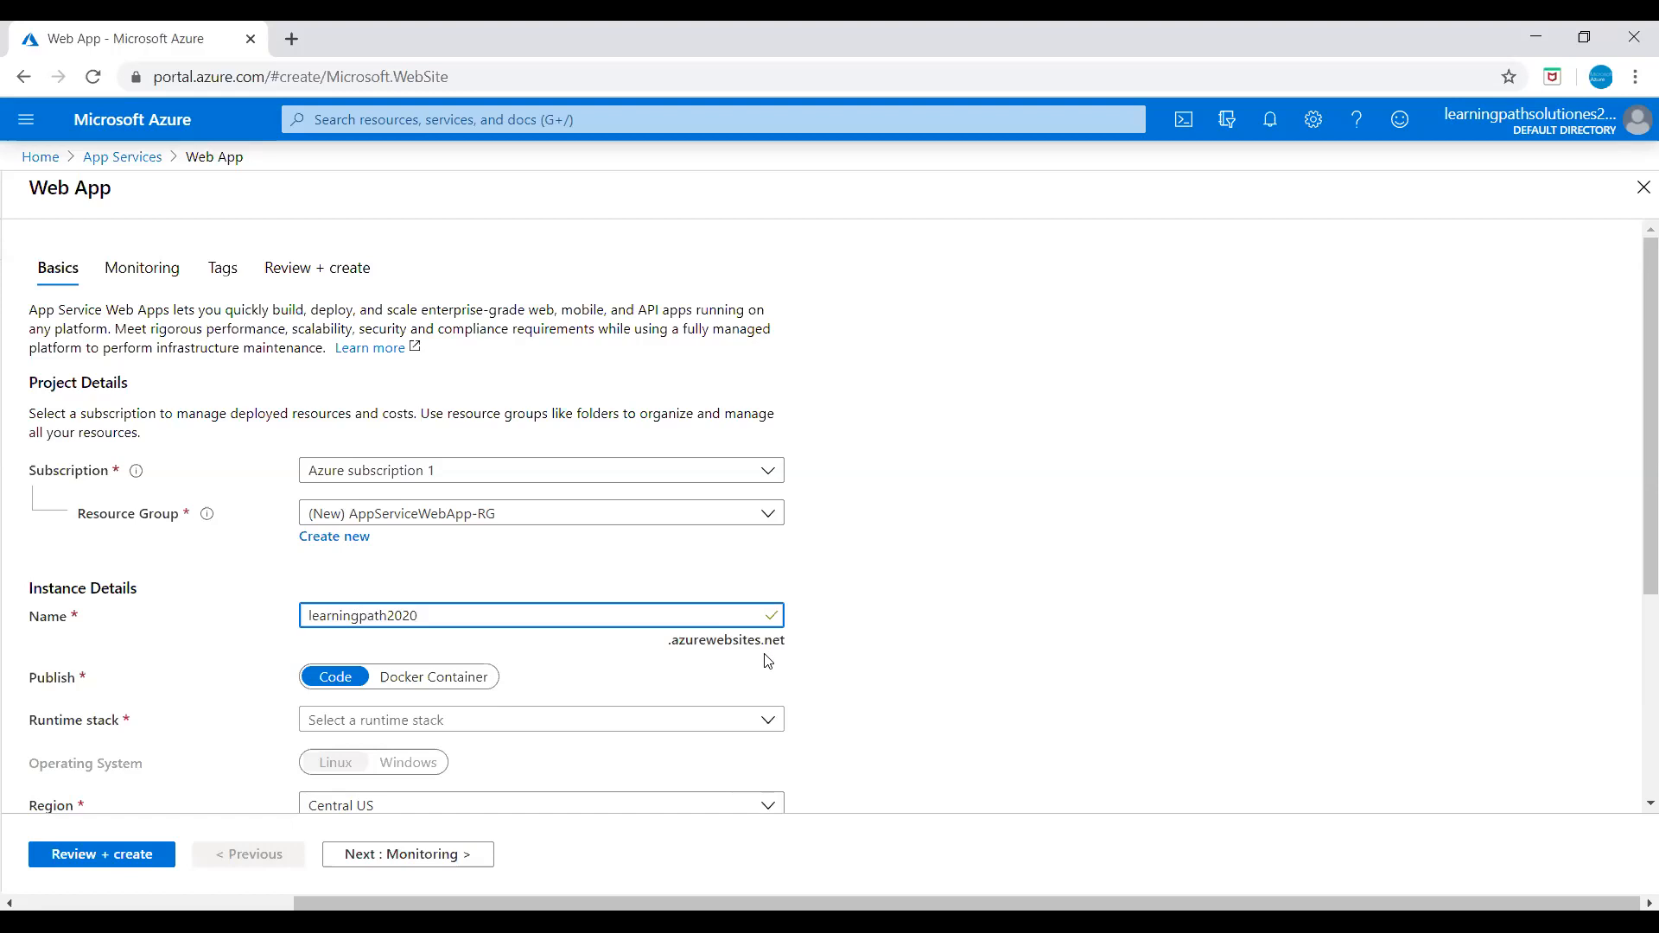
scroll(782, 658, down, 3)
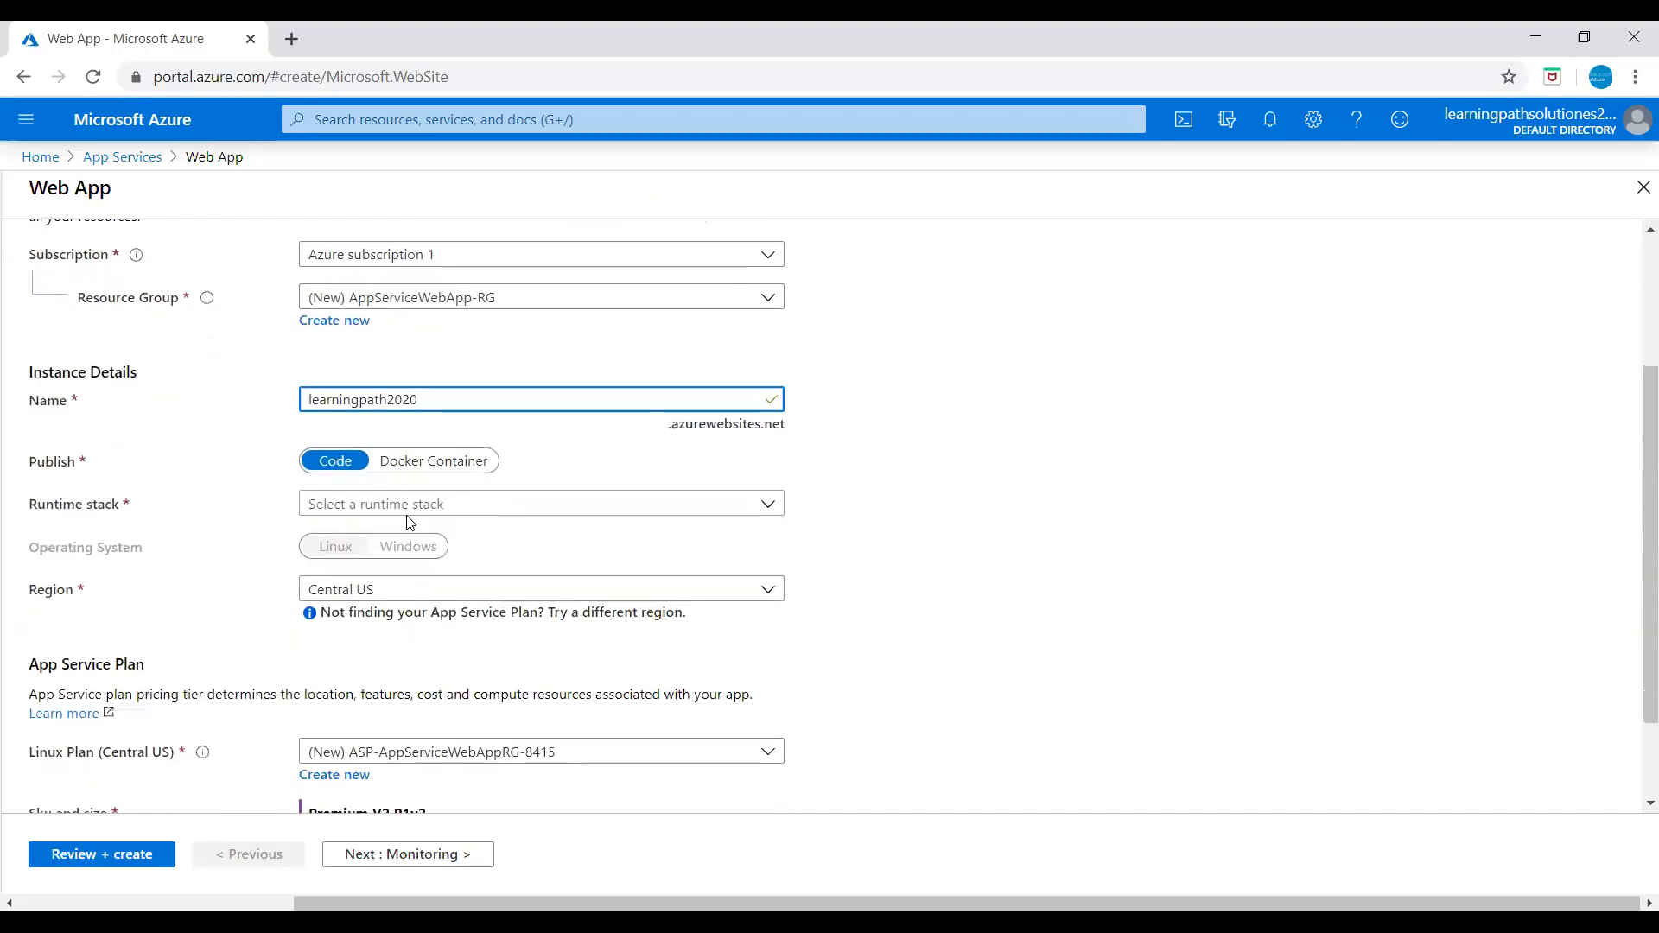
click(393, 506)
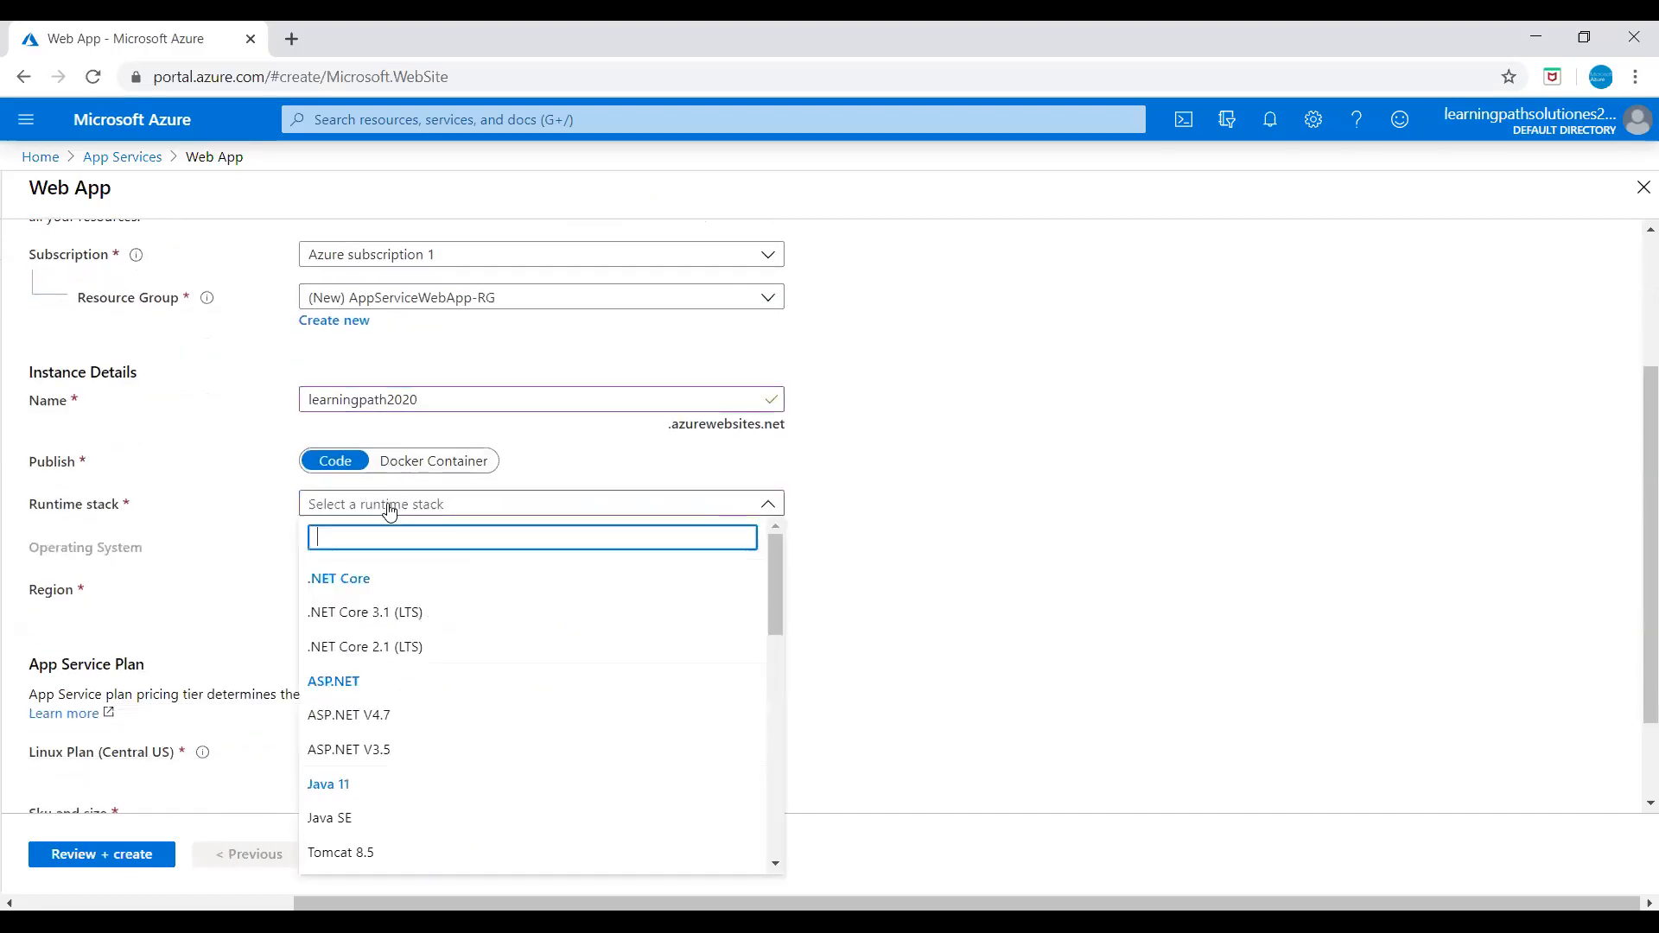
click(363, 715)
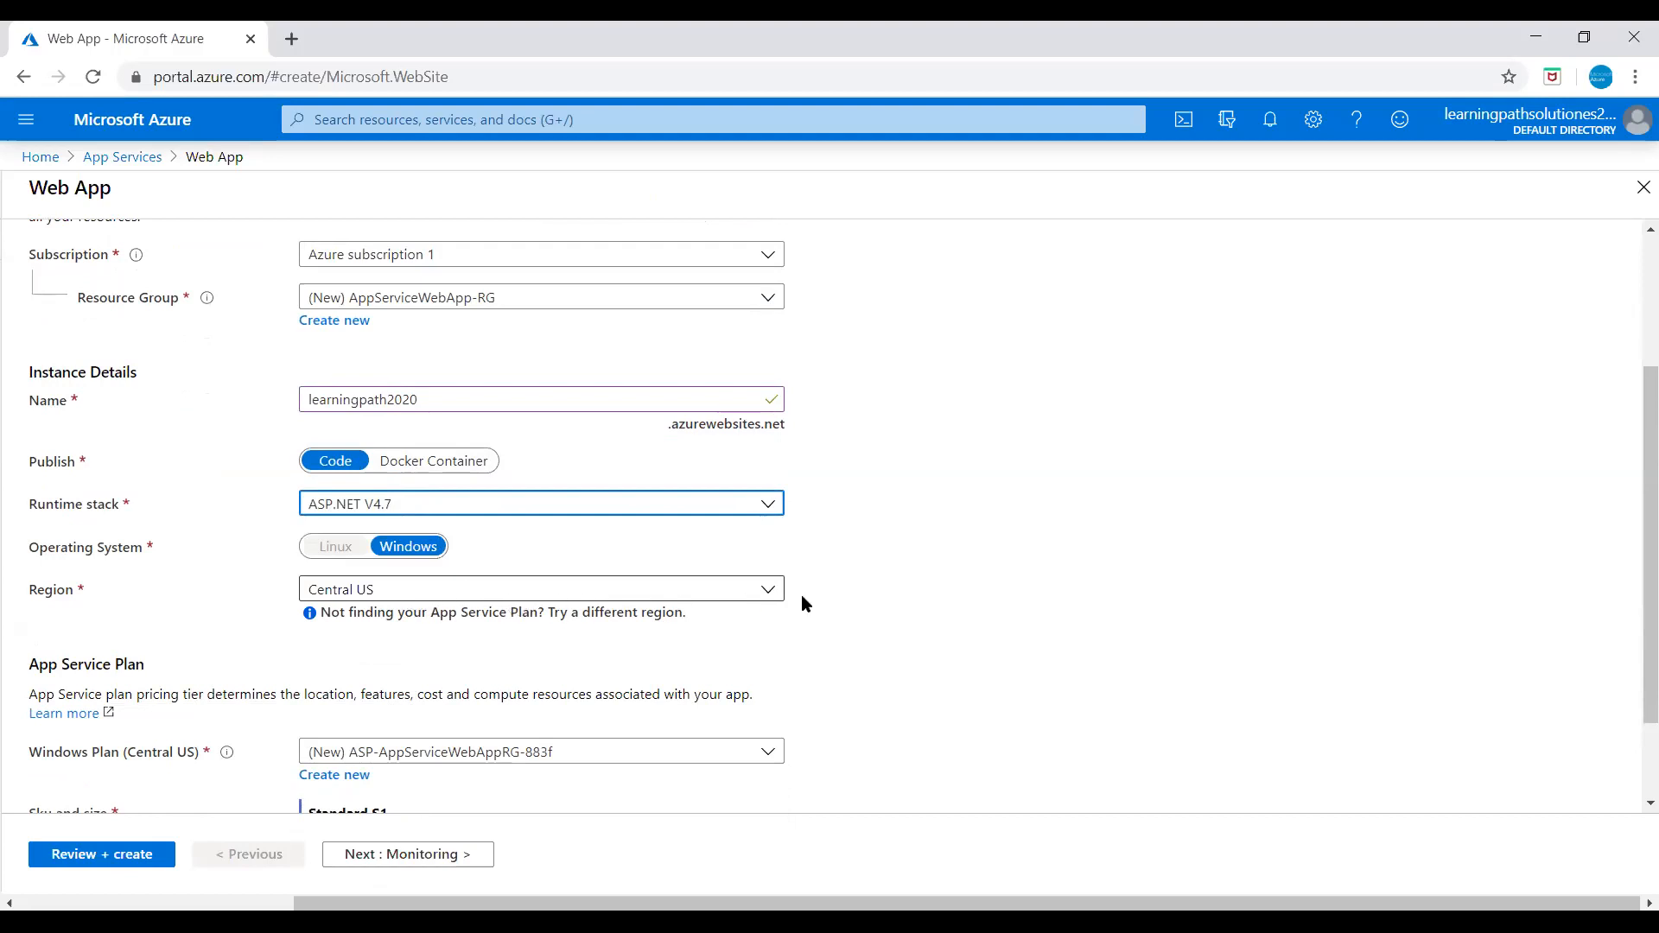
- Change the App Service plan size to the free F1 tier for Dev / Test workloads
scroll(852, 630, down, 2)
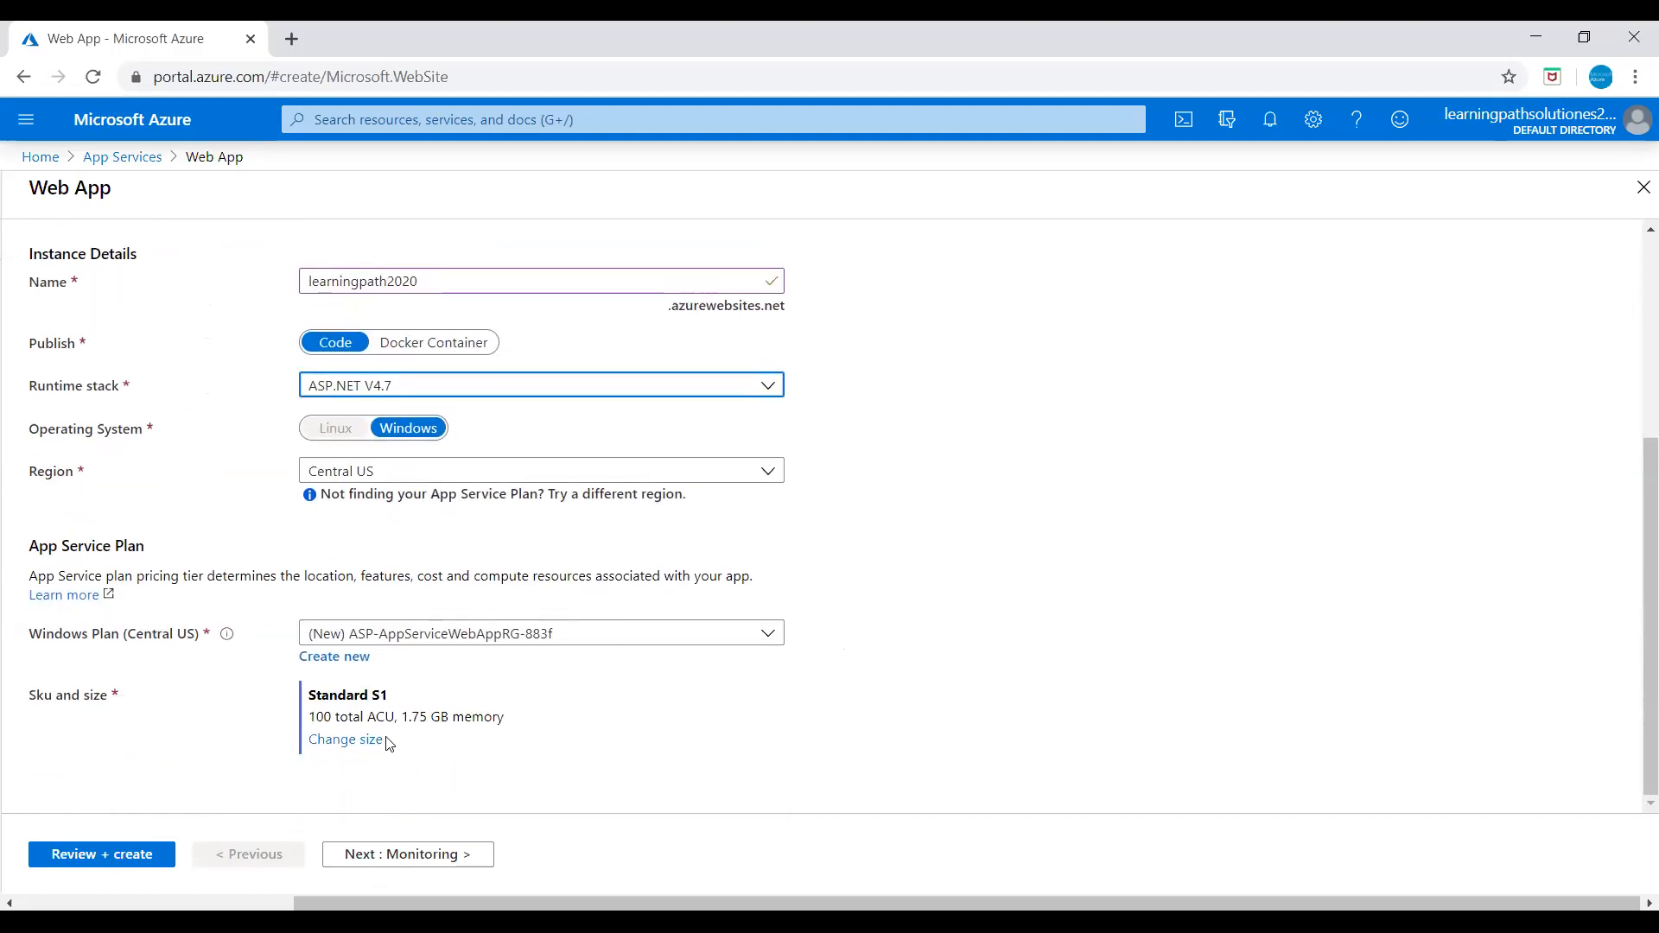
click(352, 746)
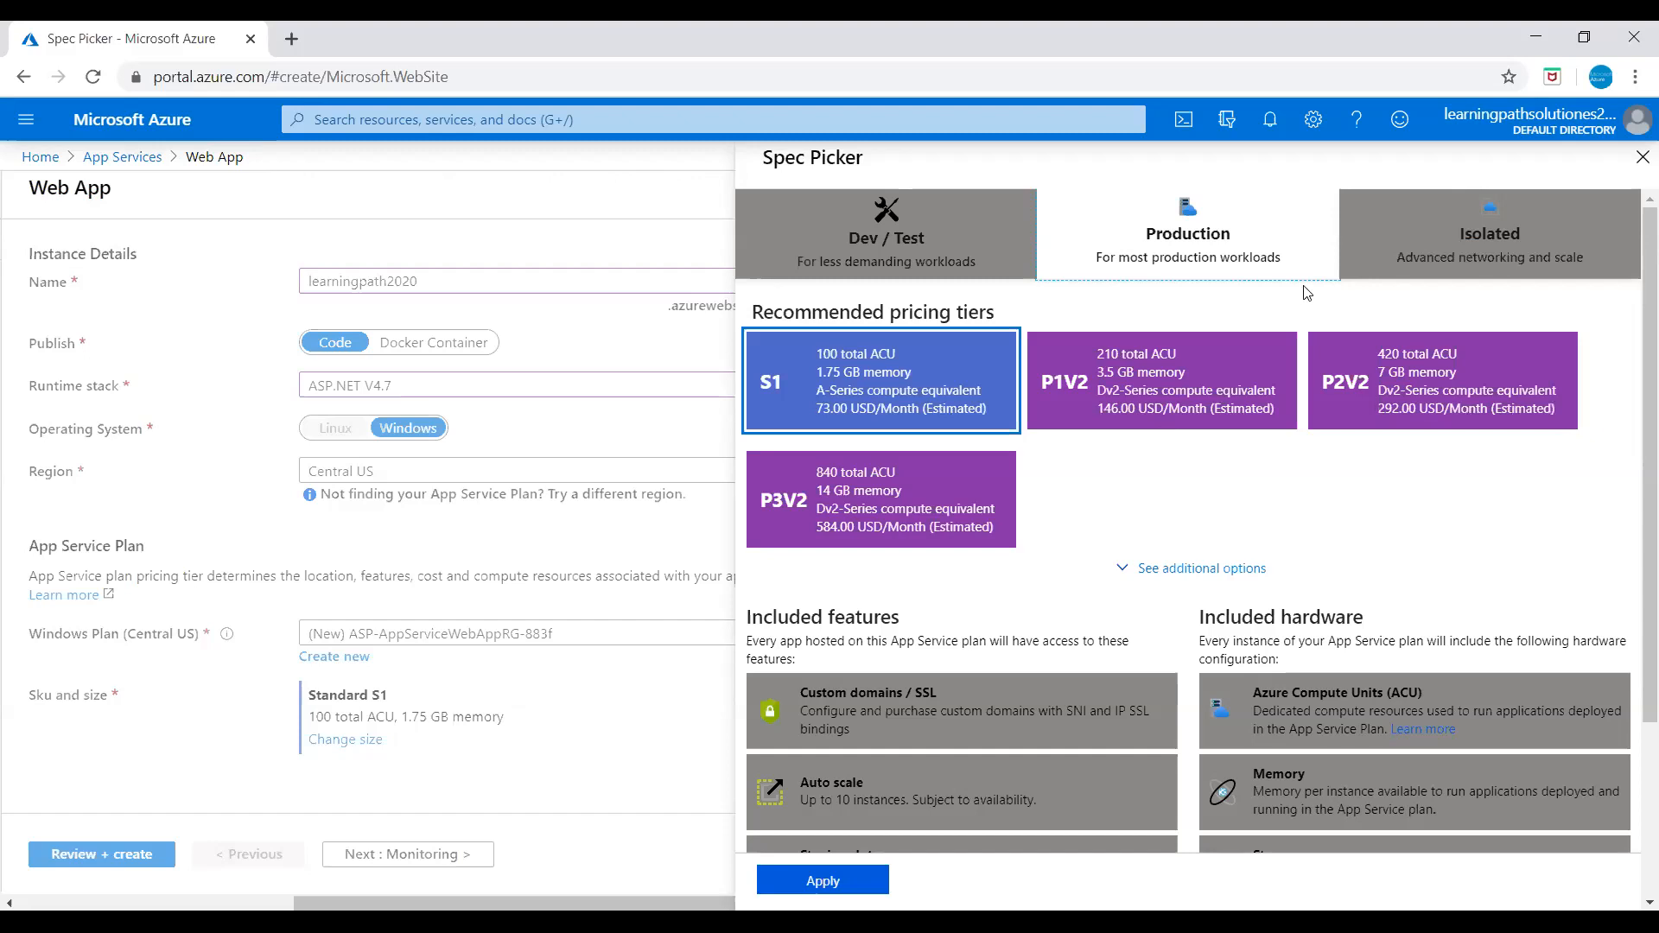
click(925, 240)
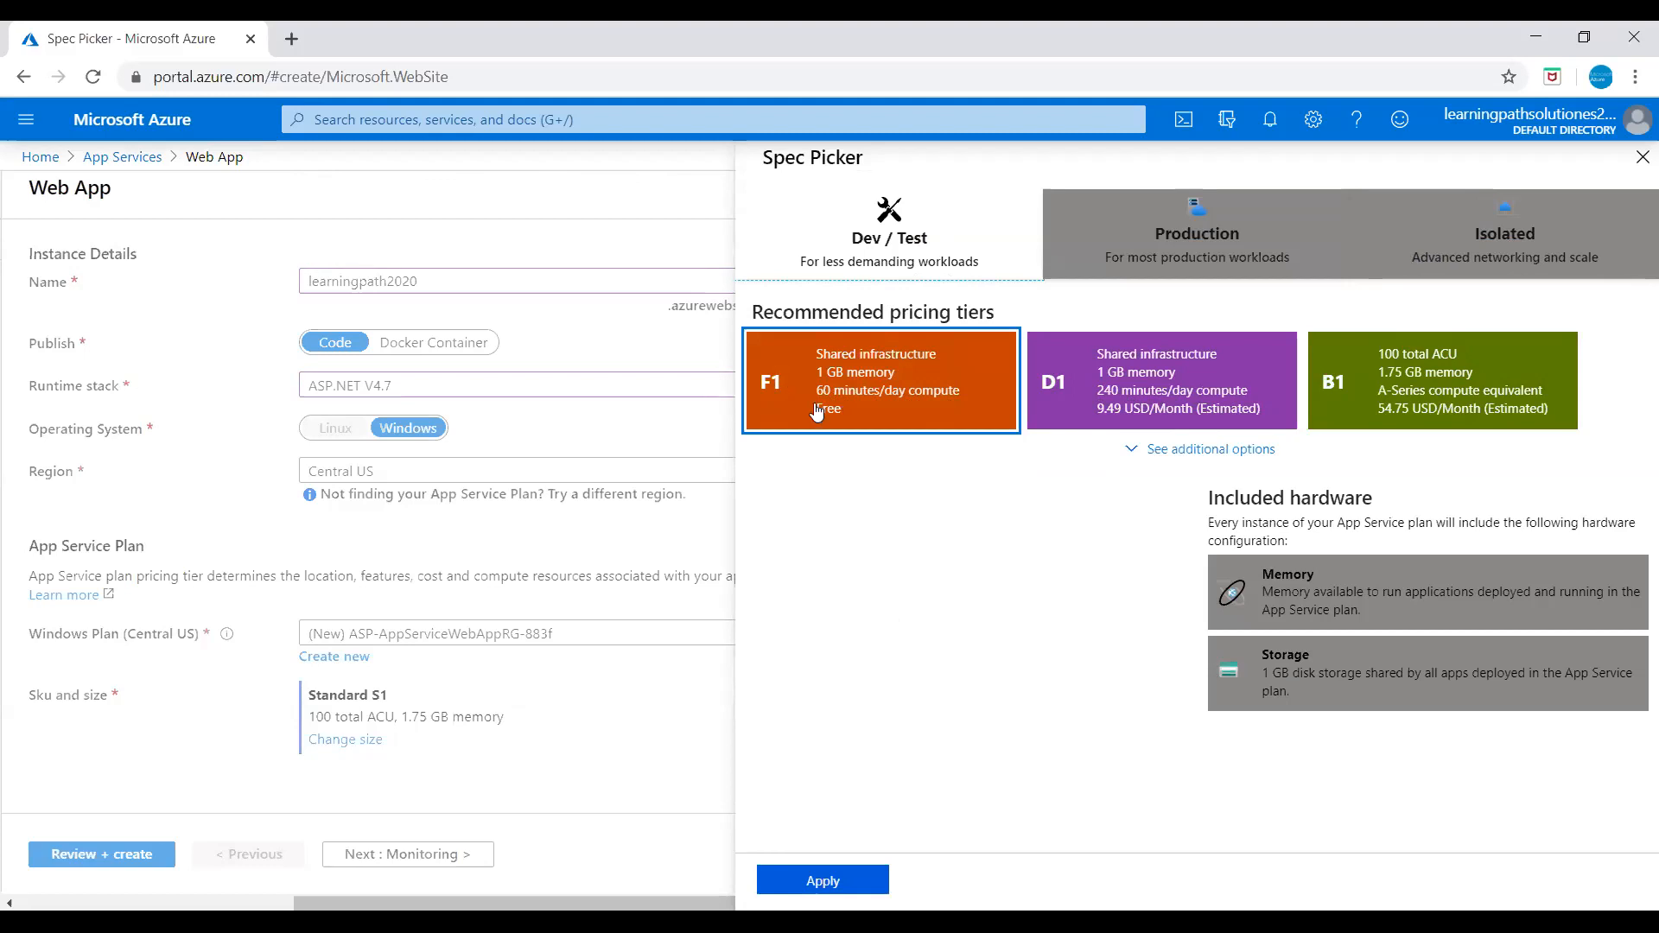
click(899, 400)
click(813, 882)
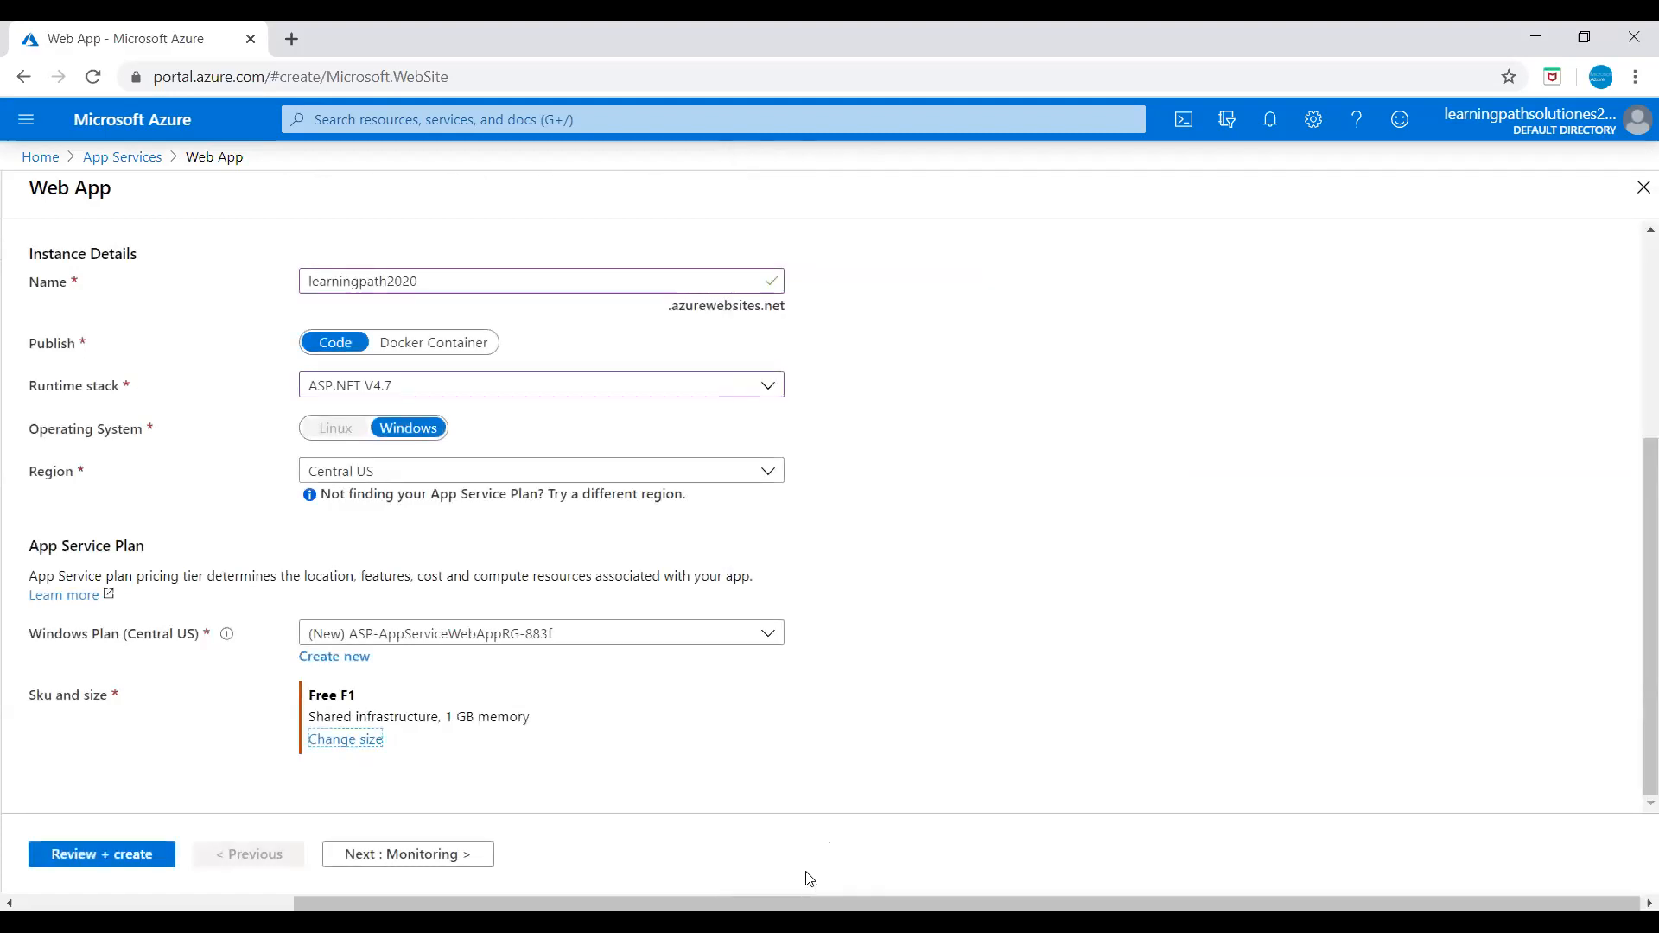
- Check the monitoring settings and the configuration summary, and create the web app
click(415, 859)
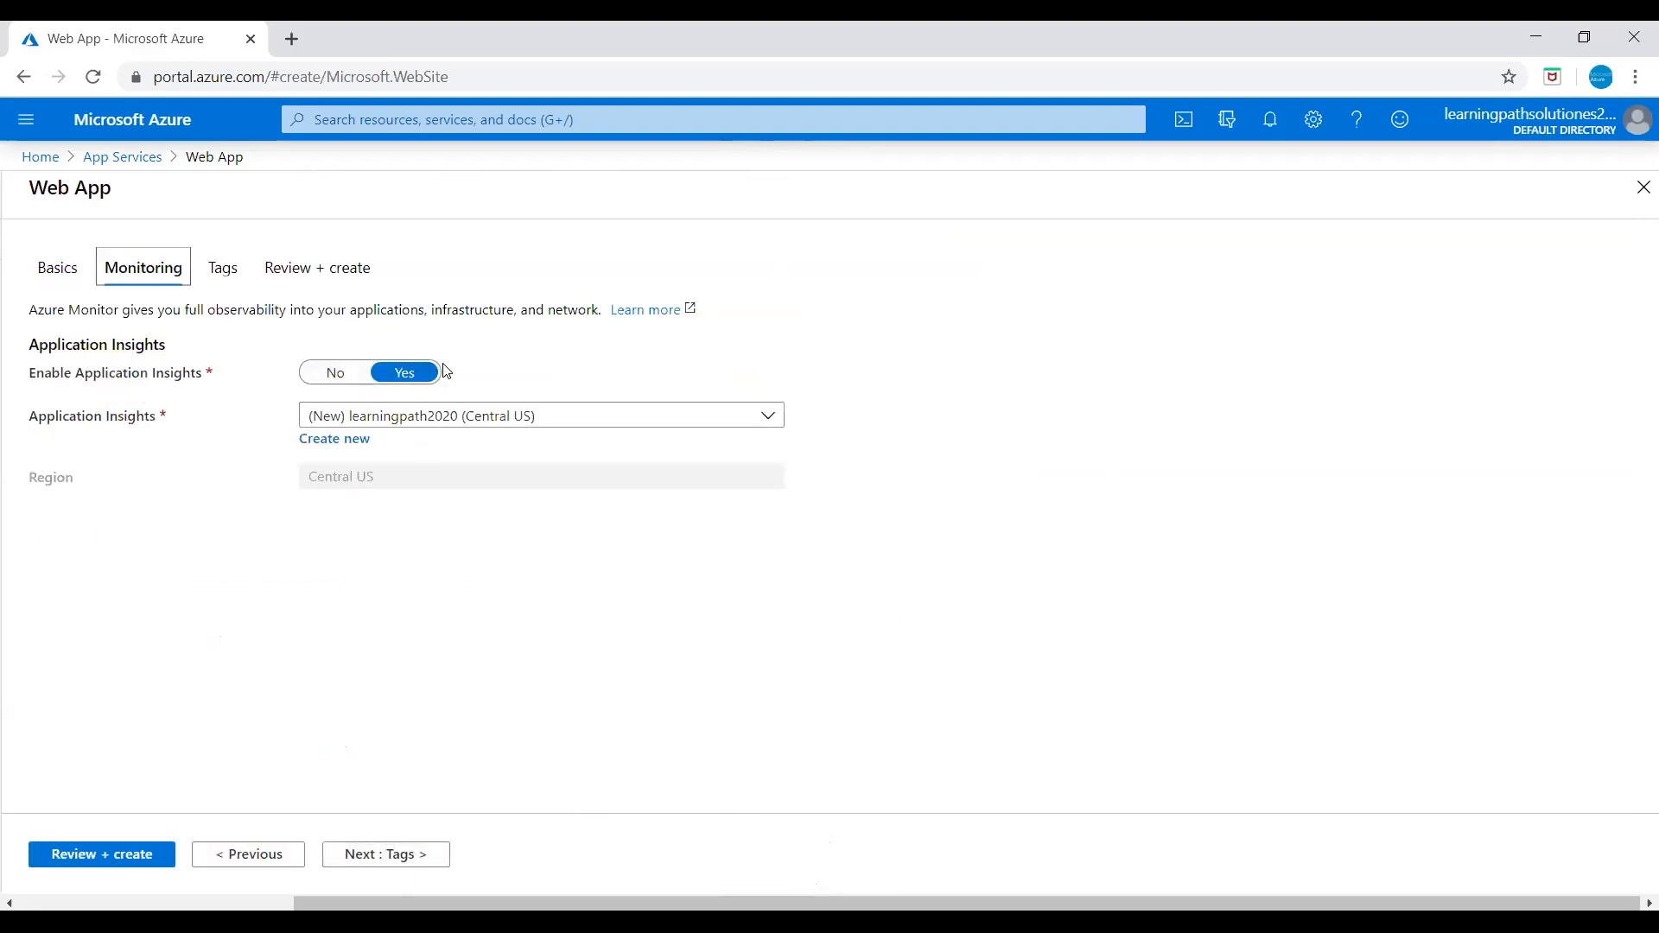
click(349, 270)
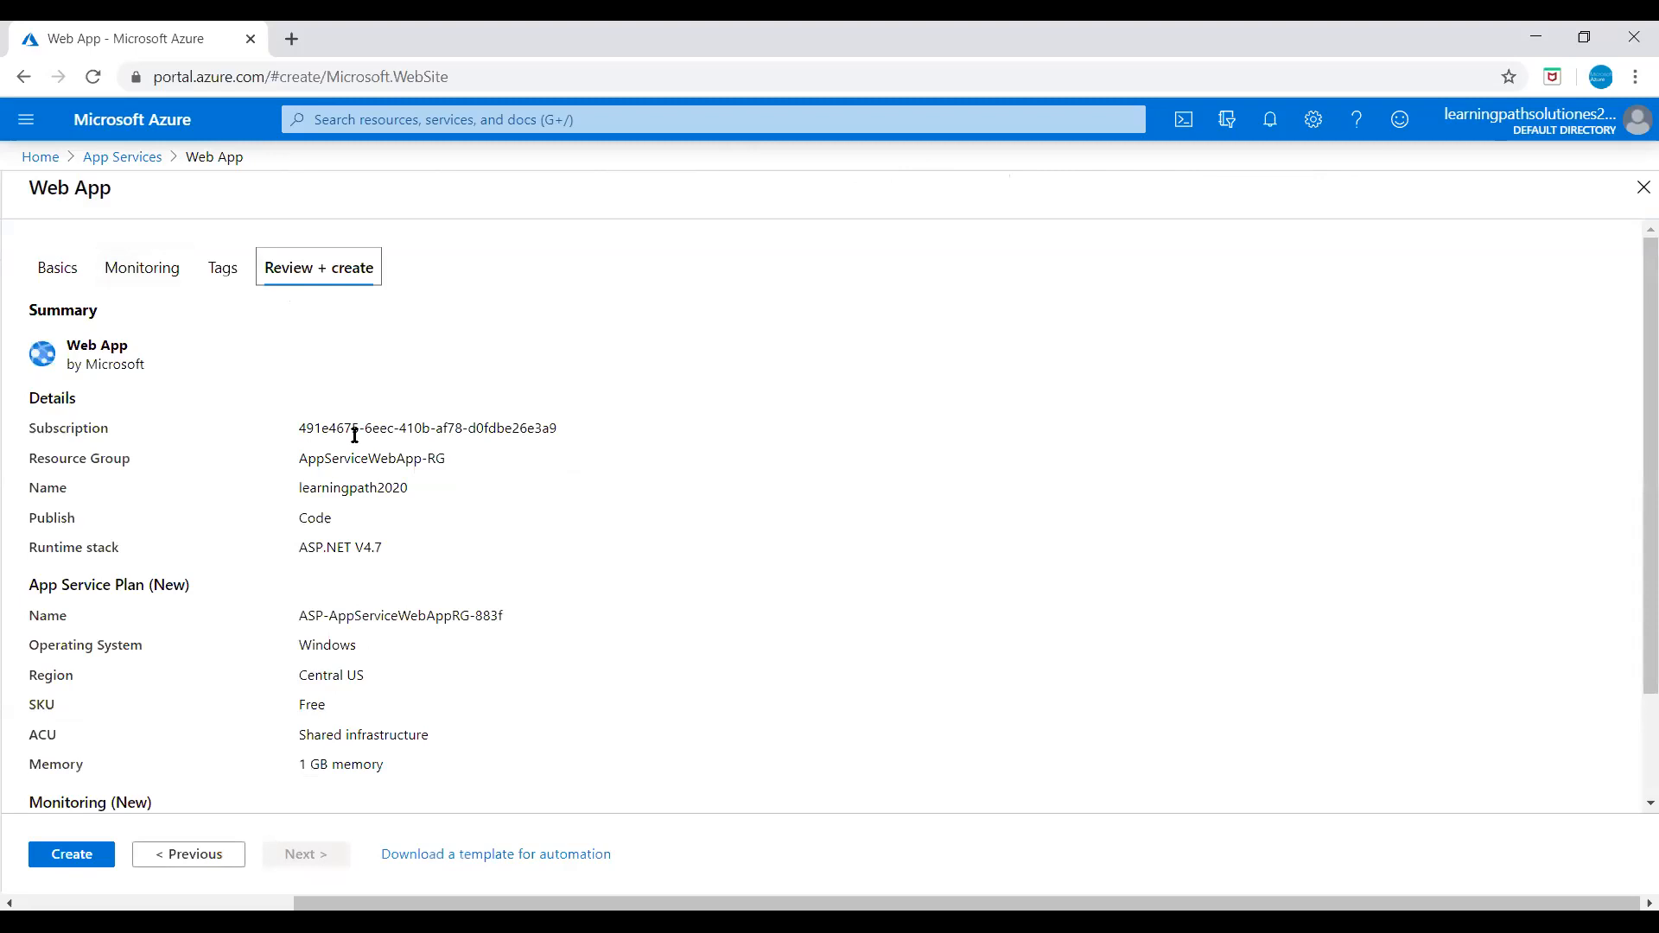
scroll(368, 597, down, 3)
scroll(294, 456, up, 3)
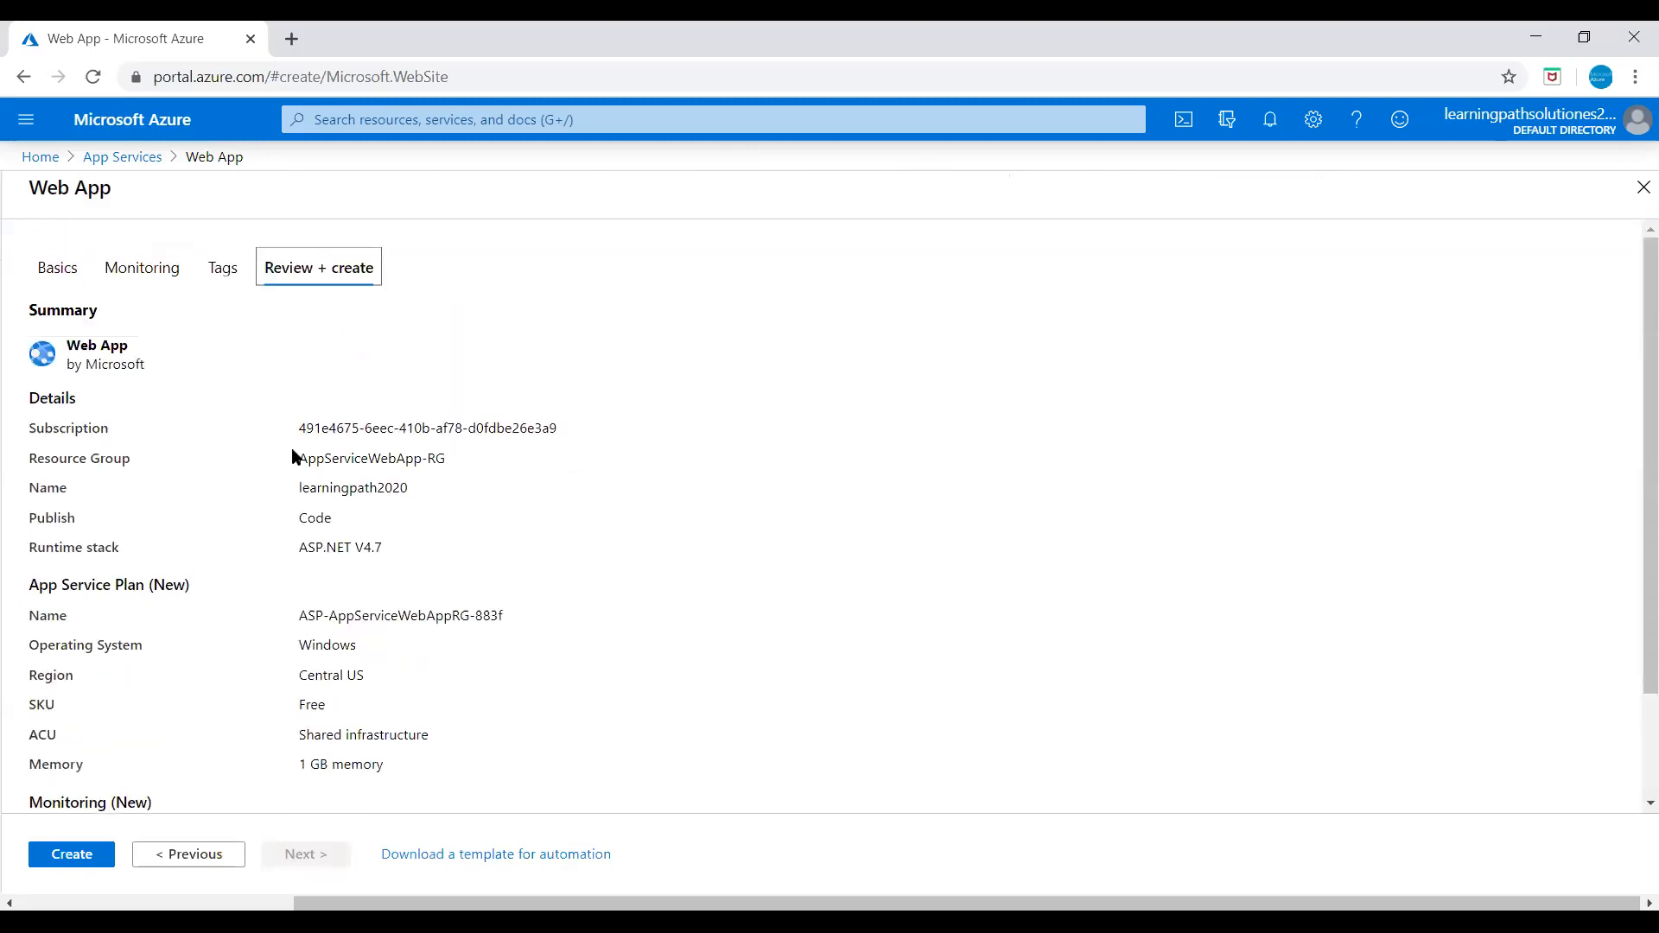
click(78, 858)
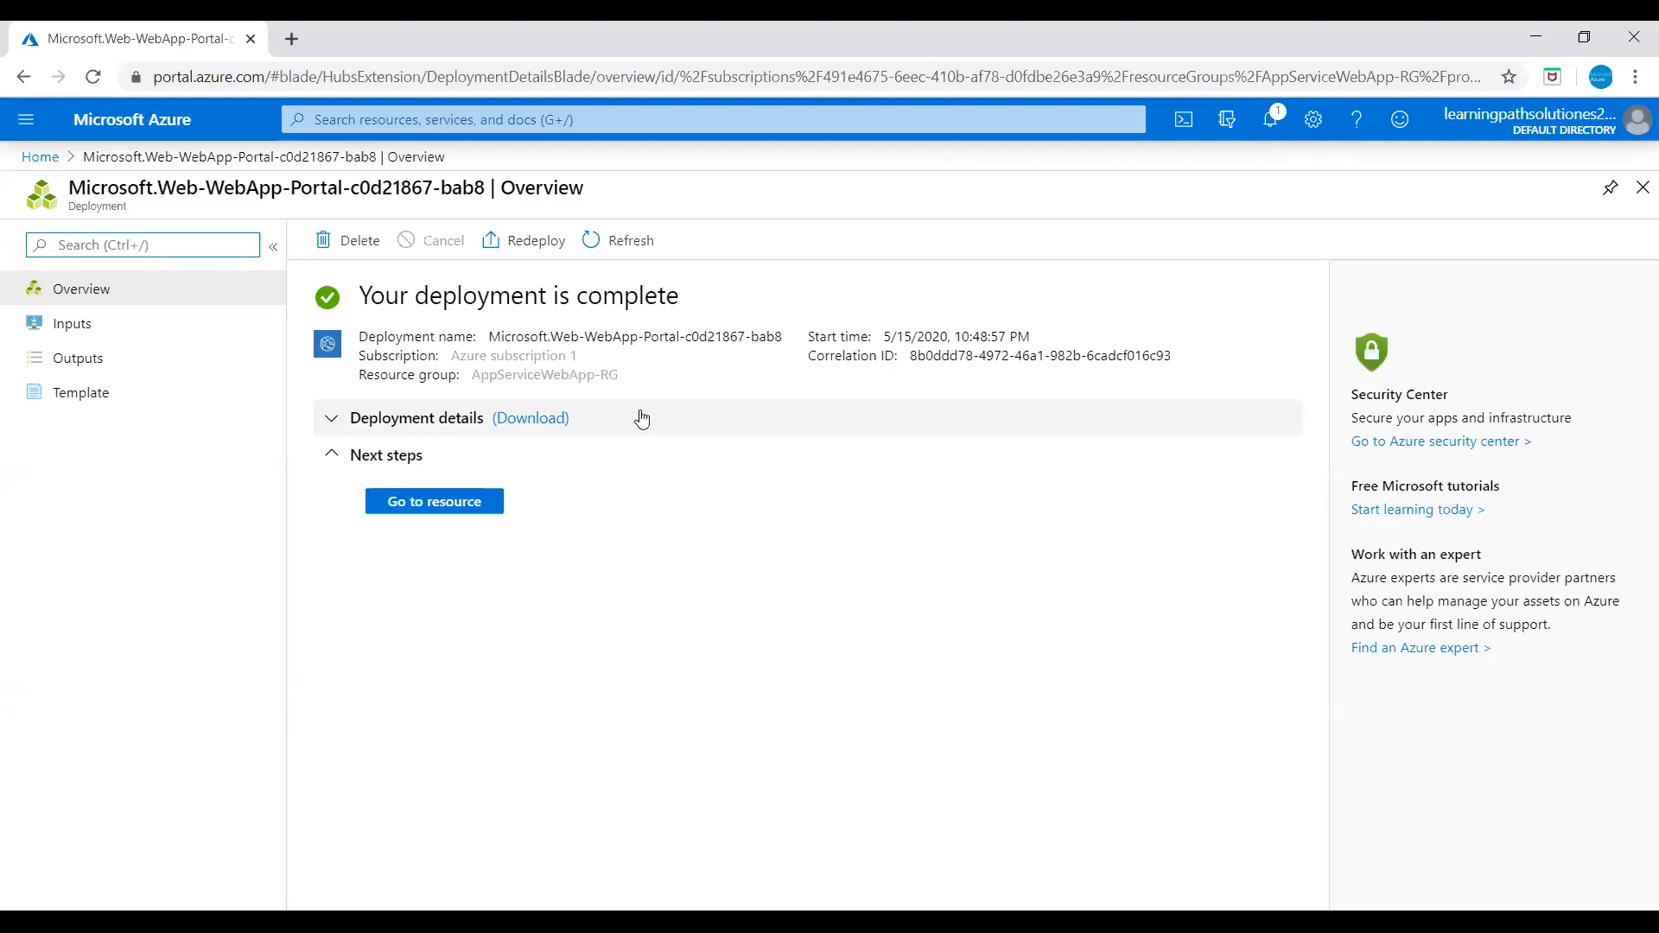
- Open the deployed web app's overview, view its site through its URL, and return to the portal
click(443, 517)
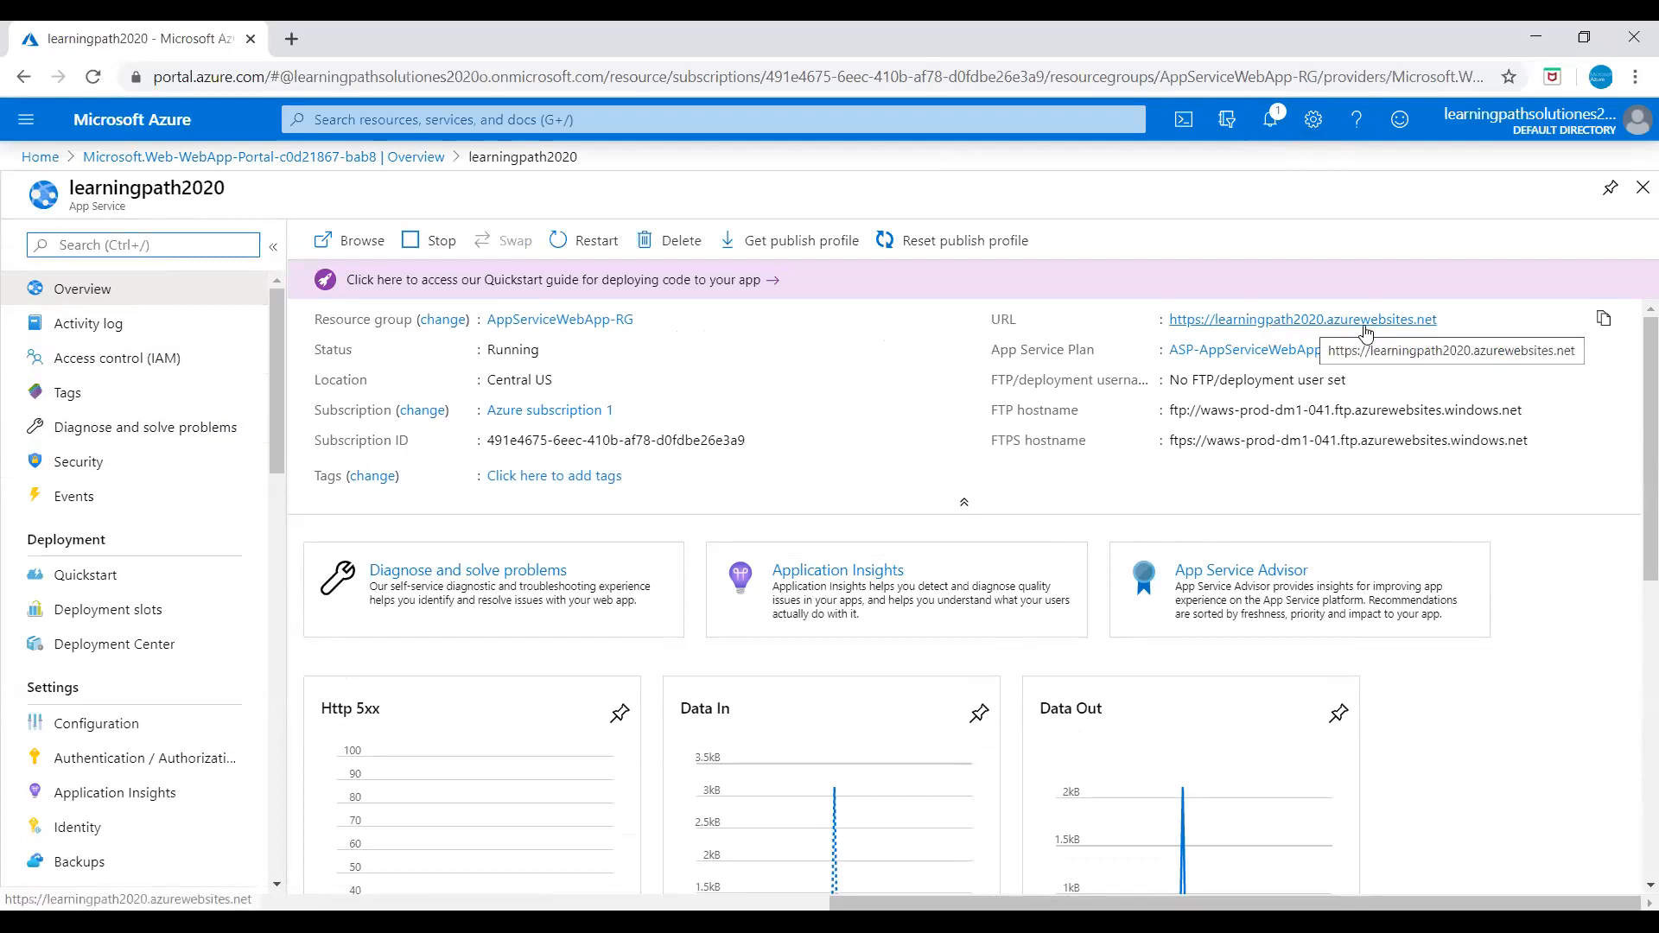
click(1329, 327)
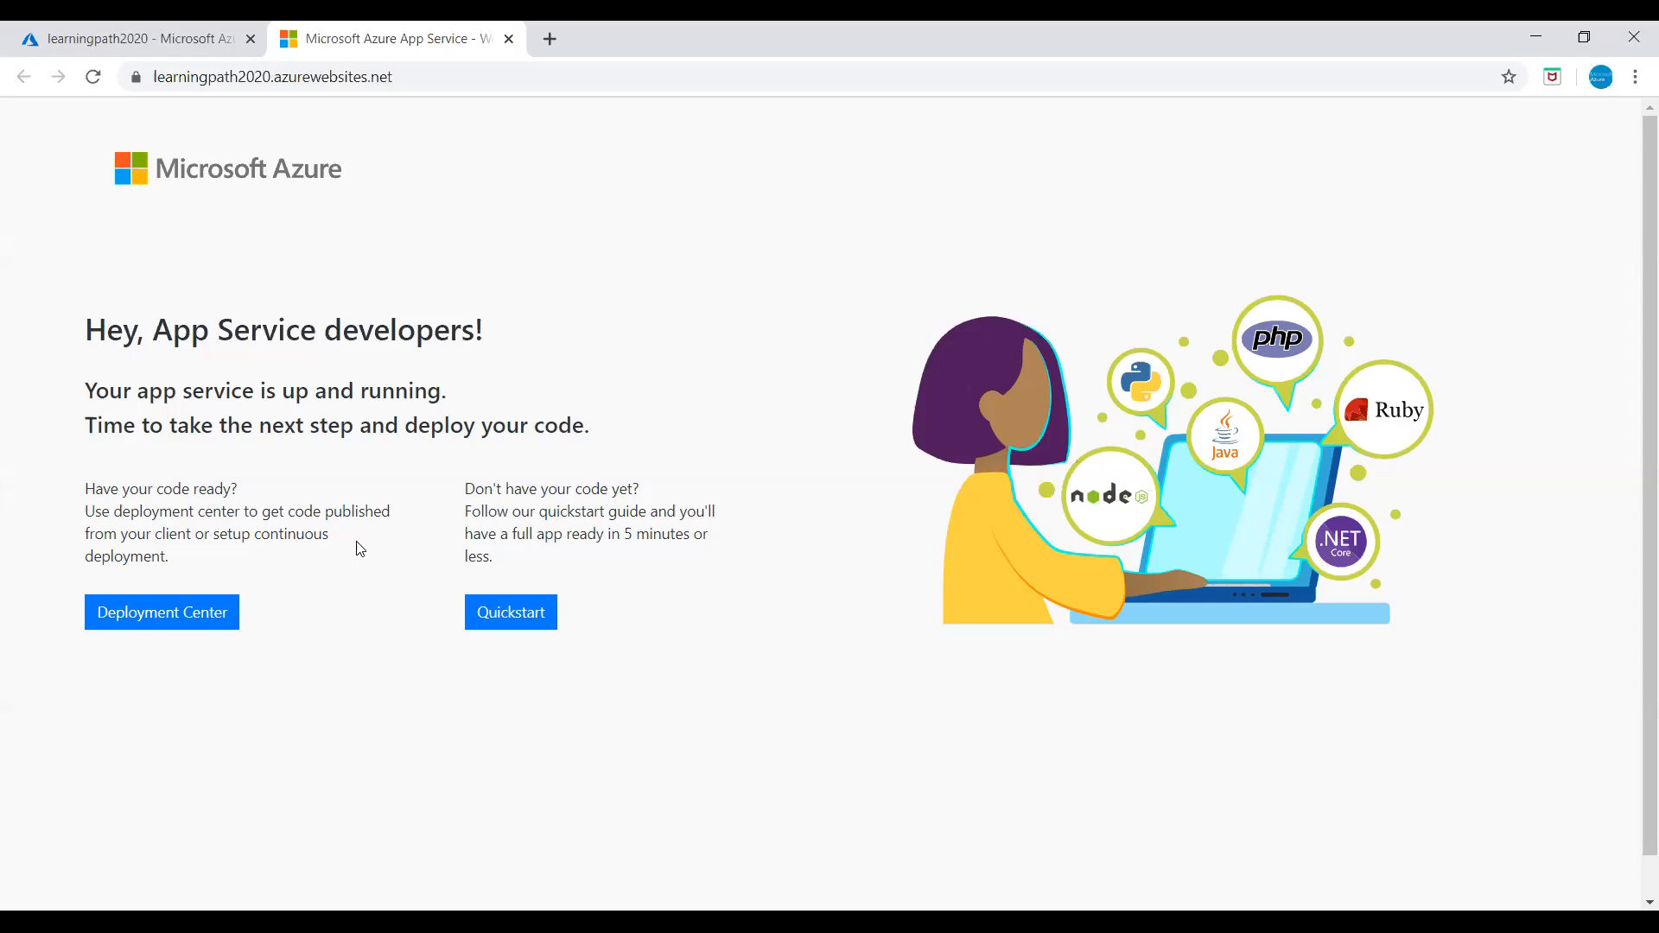
click(152, 34)
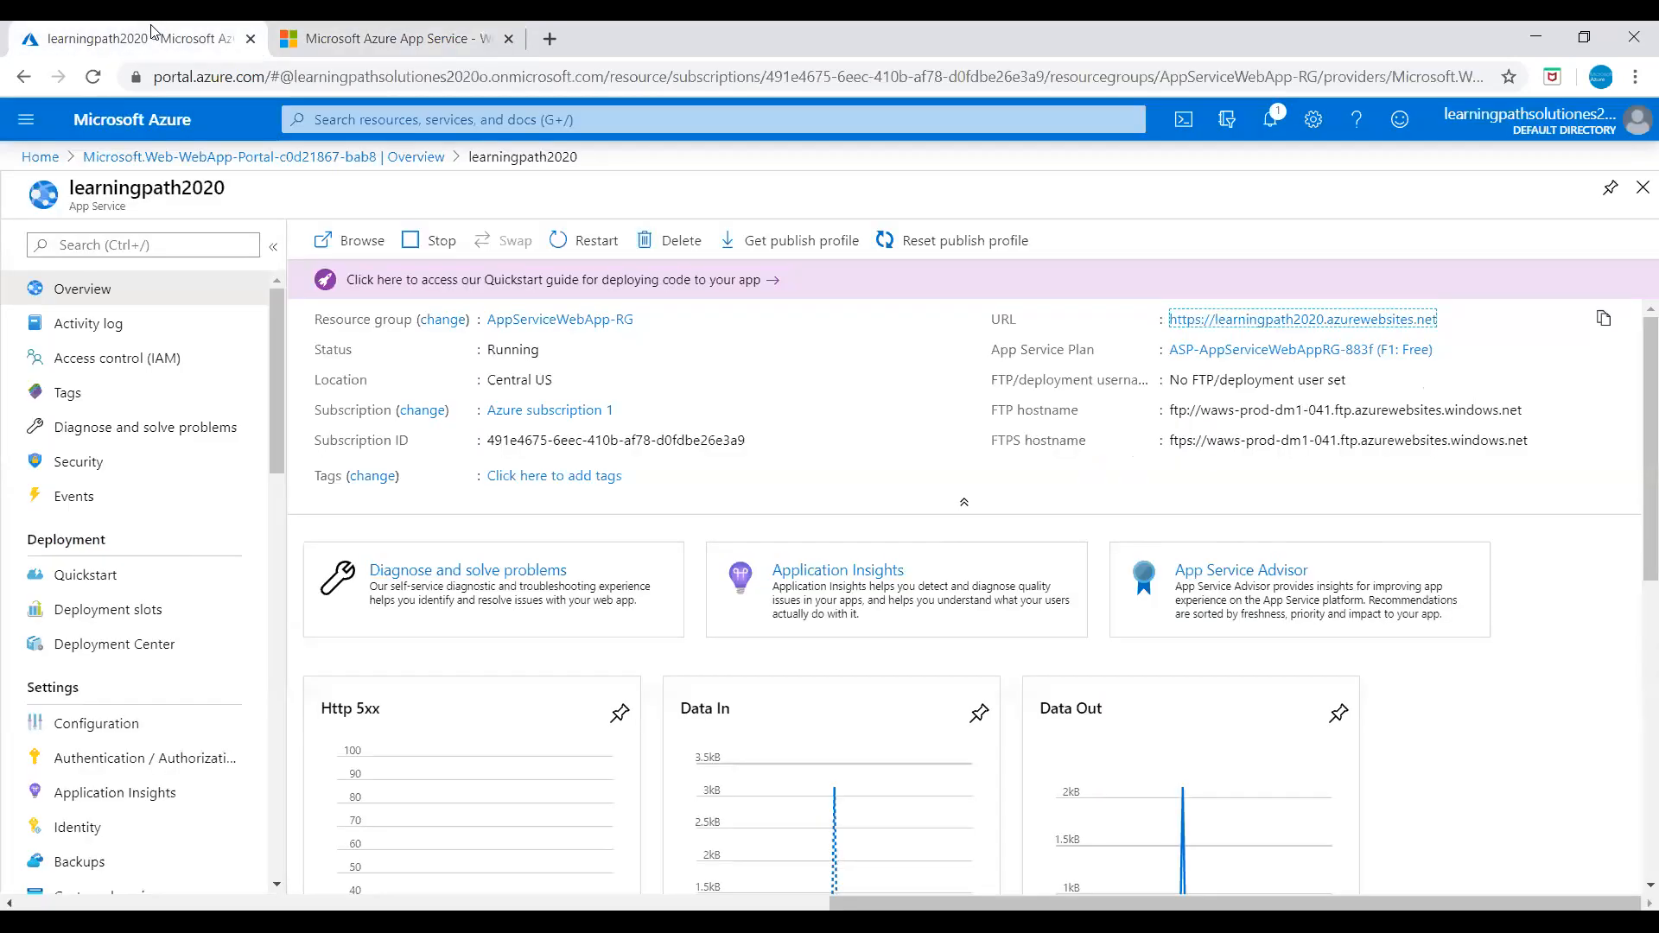
- Explore the Deployment Center with Azure Repos as source and App Service build service as provider, up to configuration, and return to the overview
click(116, 654)
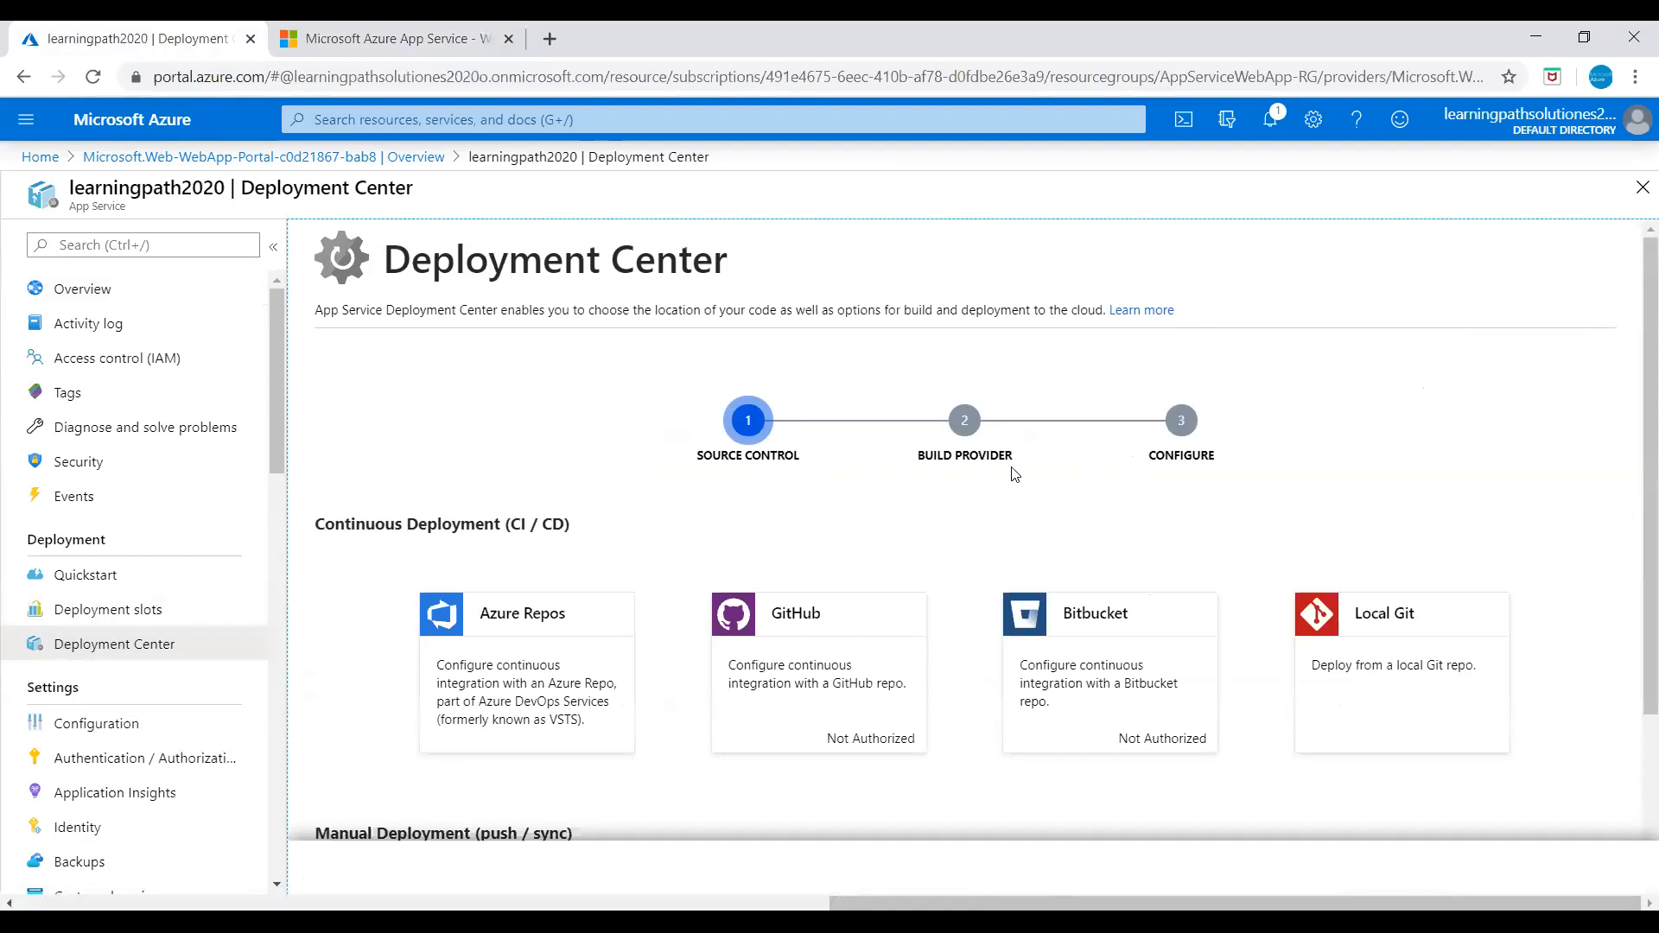
scroll(582, 655, down, 1)
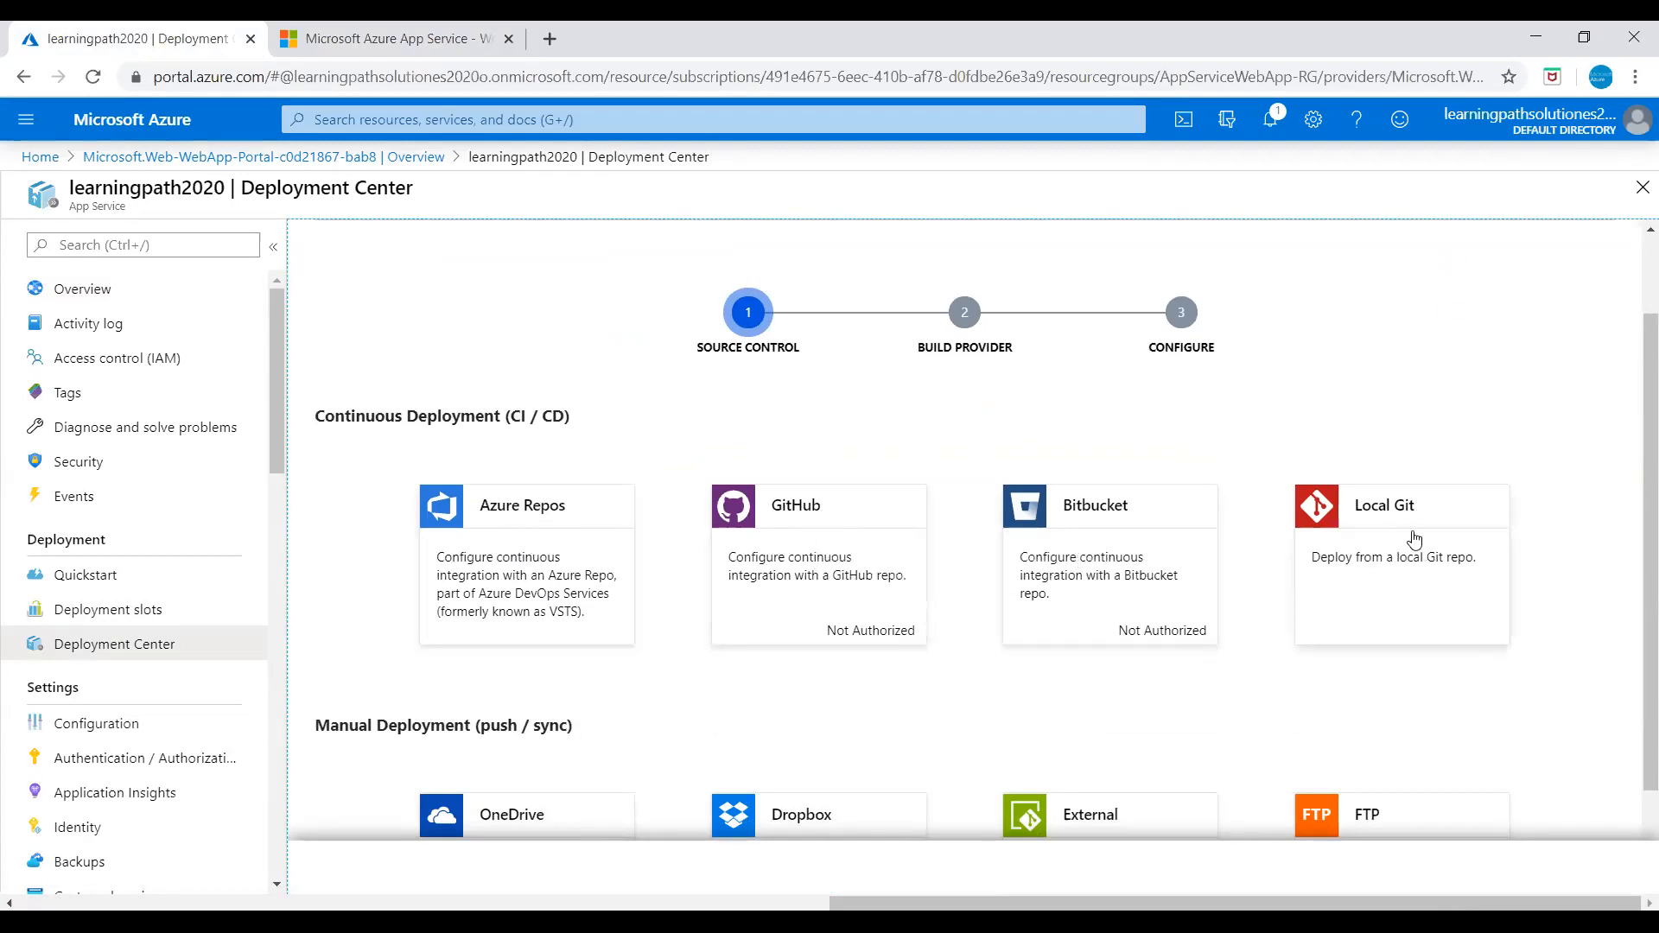
click(521, 557)
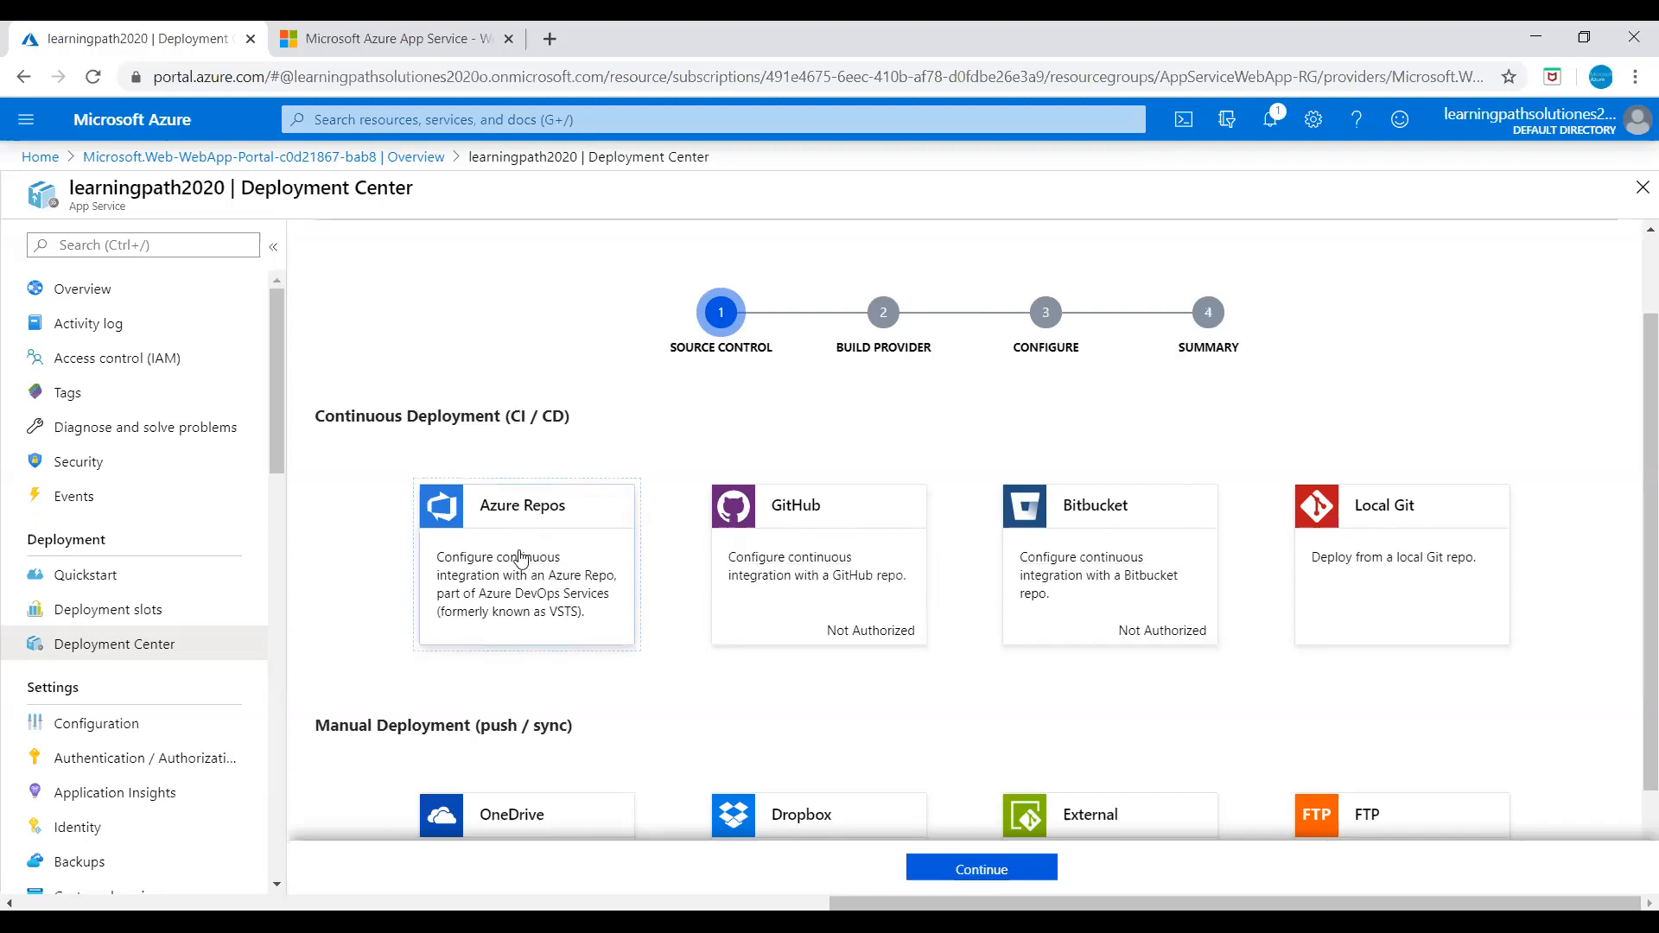
click(975, 867)
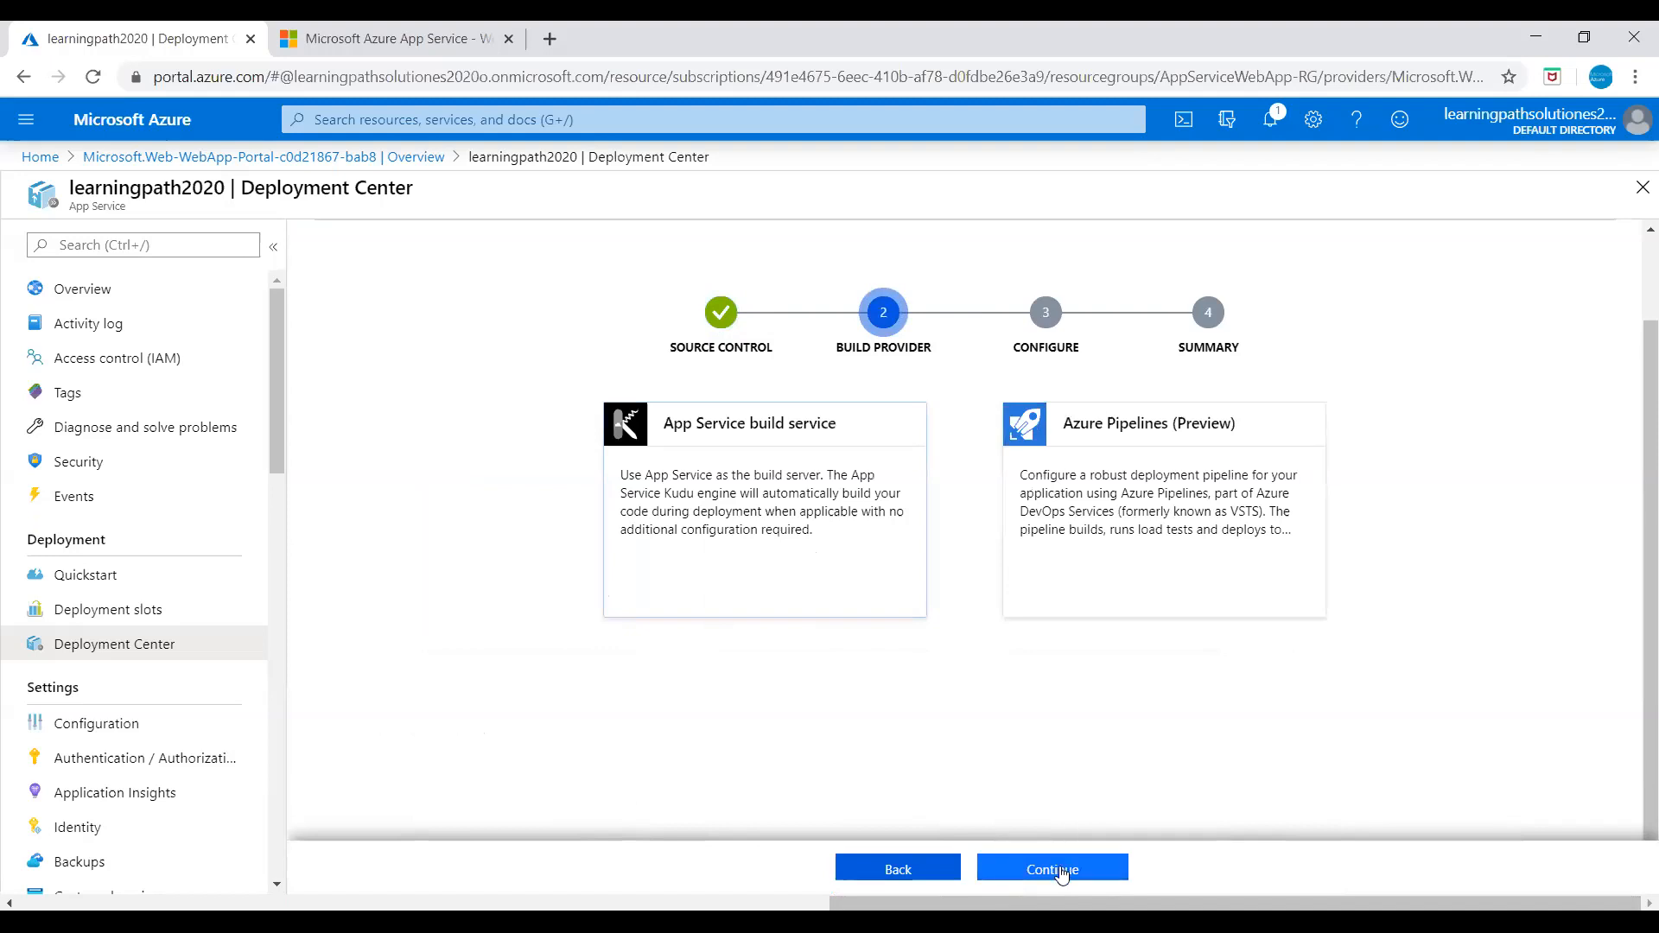
click(1042, 867)
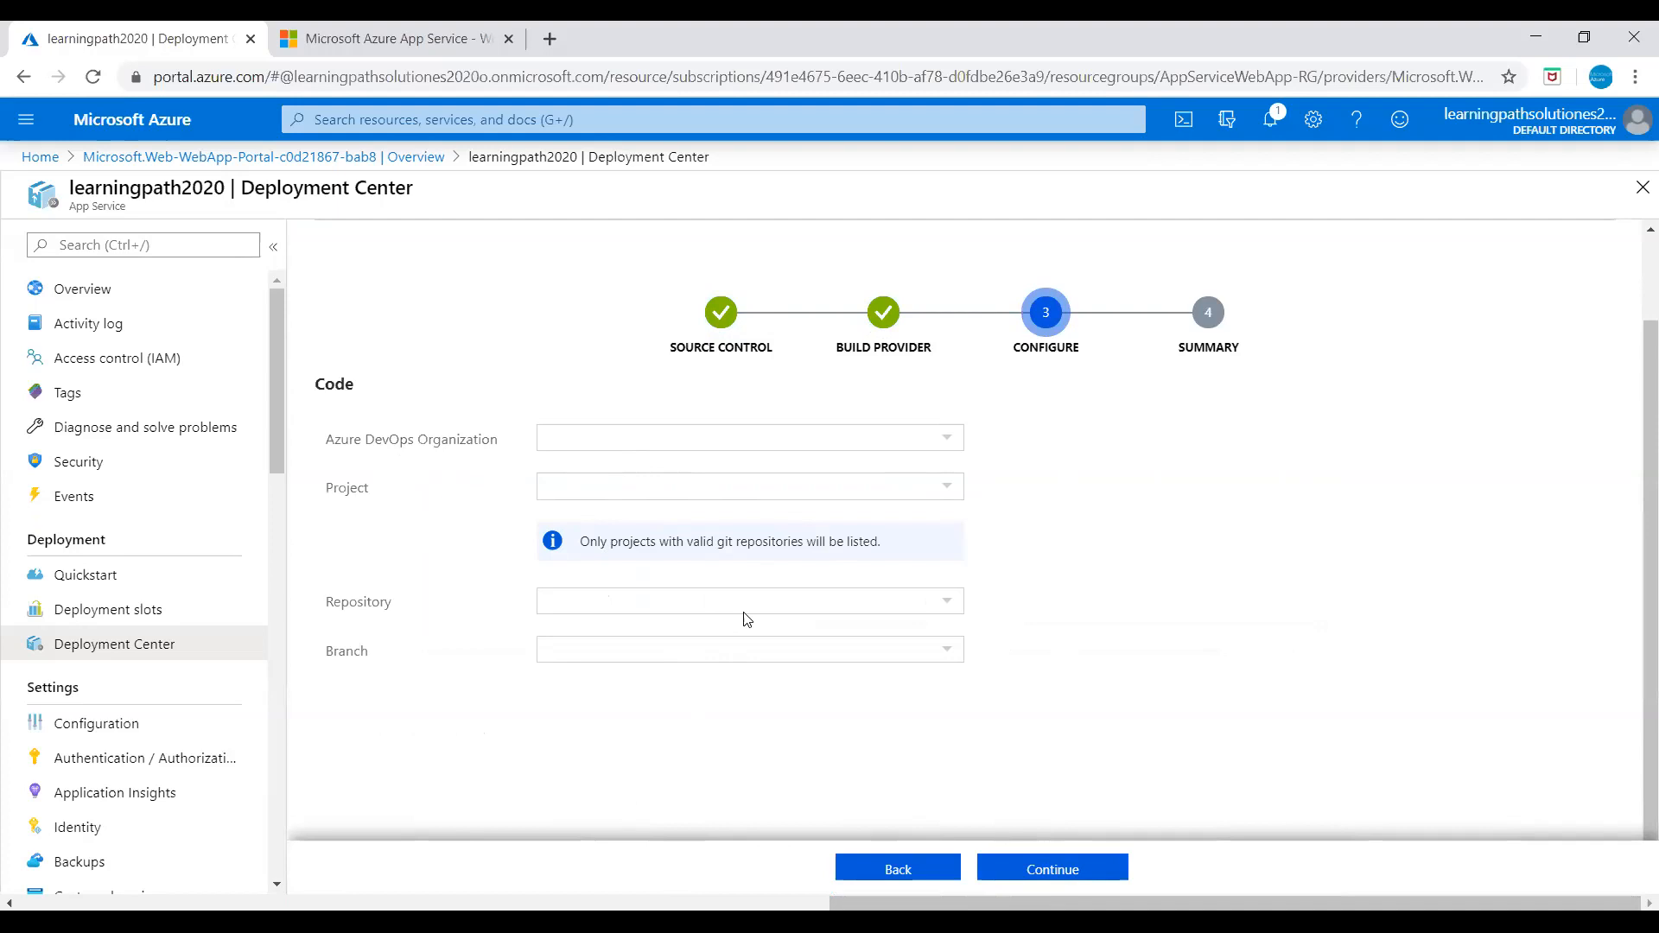
scroll(662, 621, up, 2)
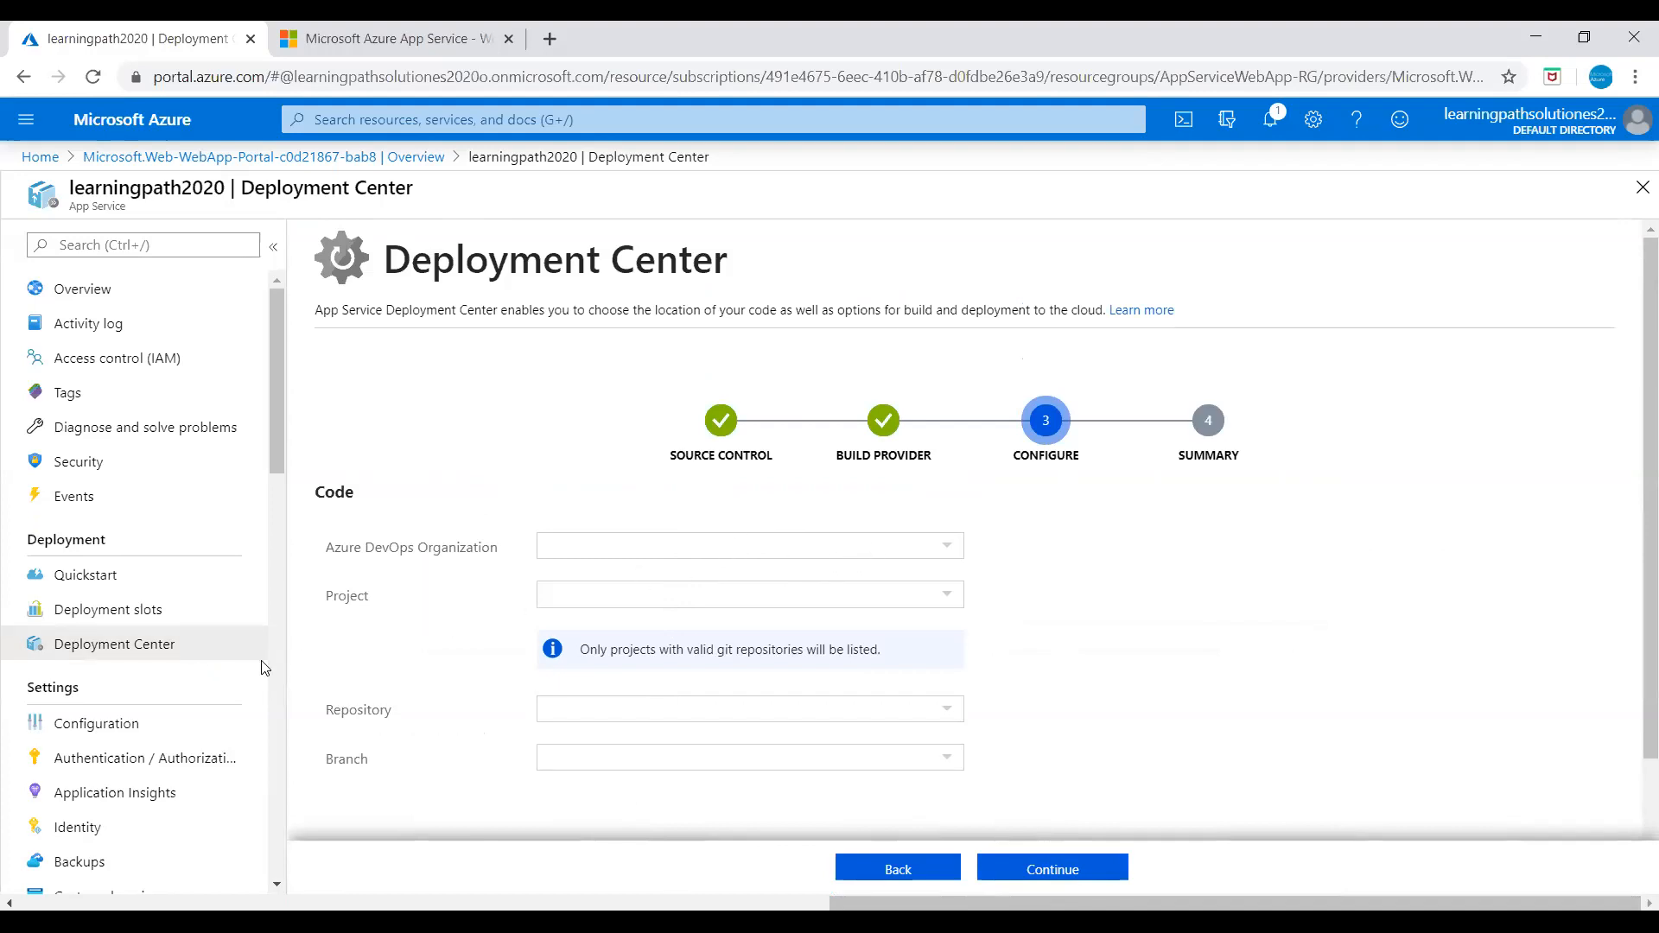
drag(273, 461, 282, 422)
click(105, 290)
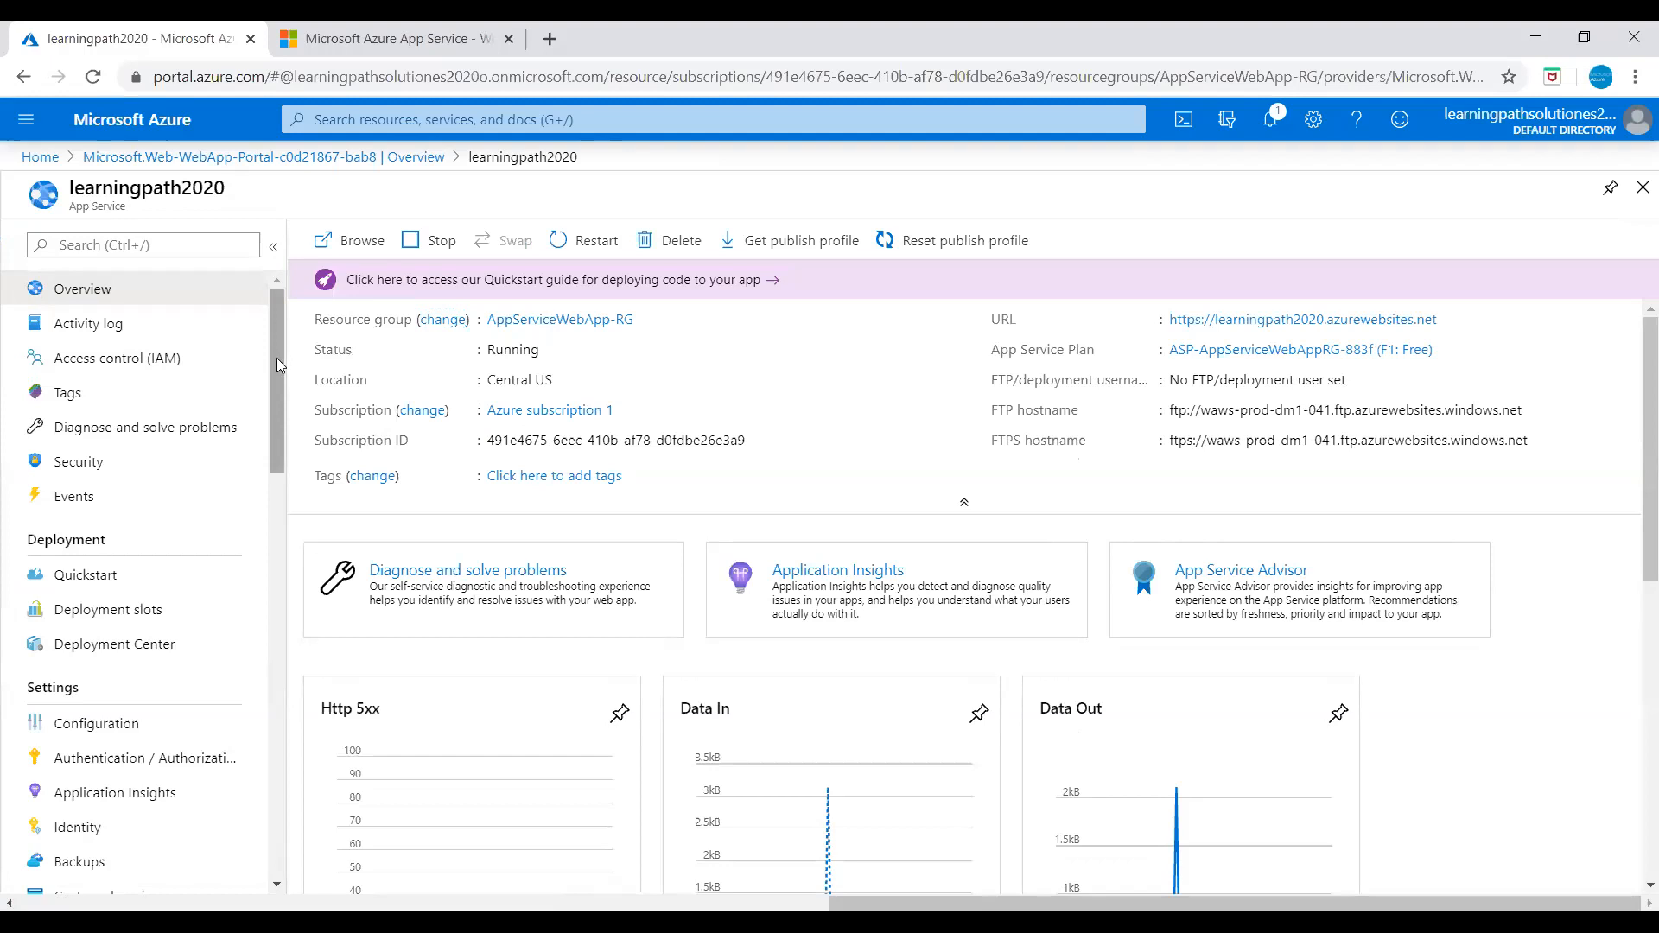
- Chart the web app's CPU Time metric with the aggregation set to Avg
drag(279, 351, 273, 711)
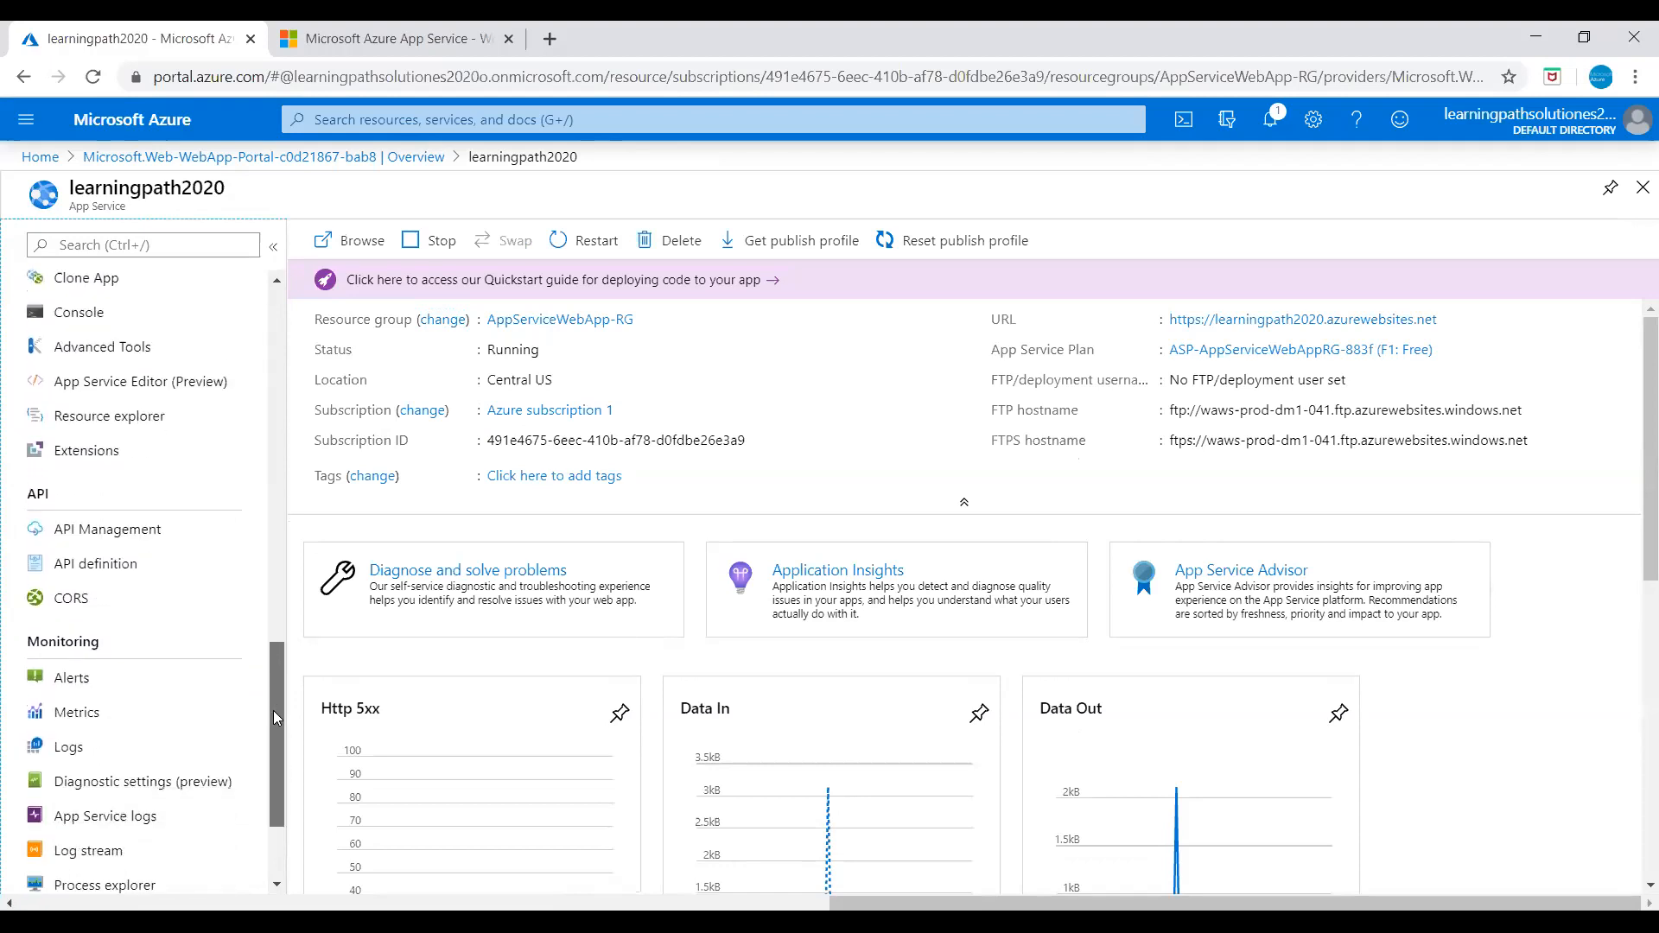
click(80, 702)
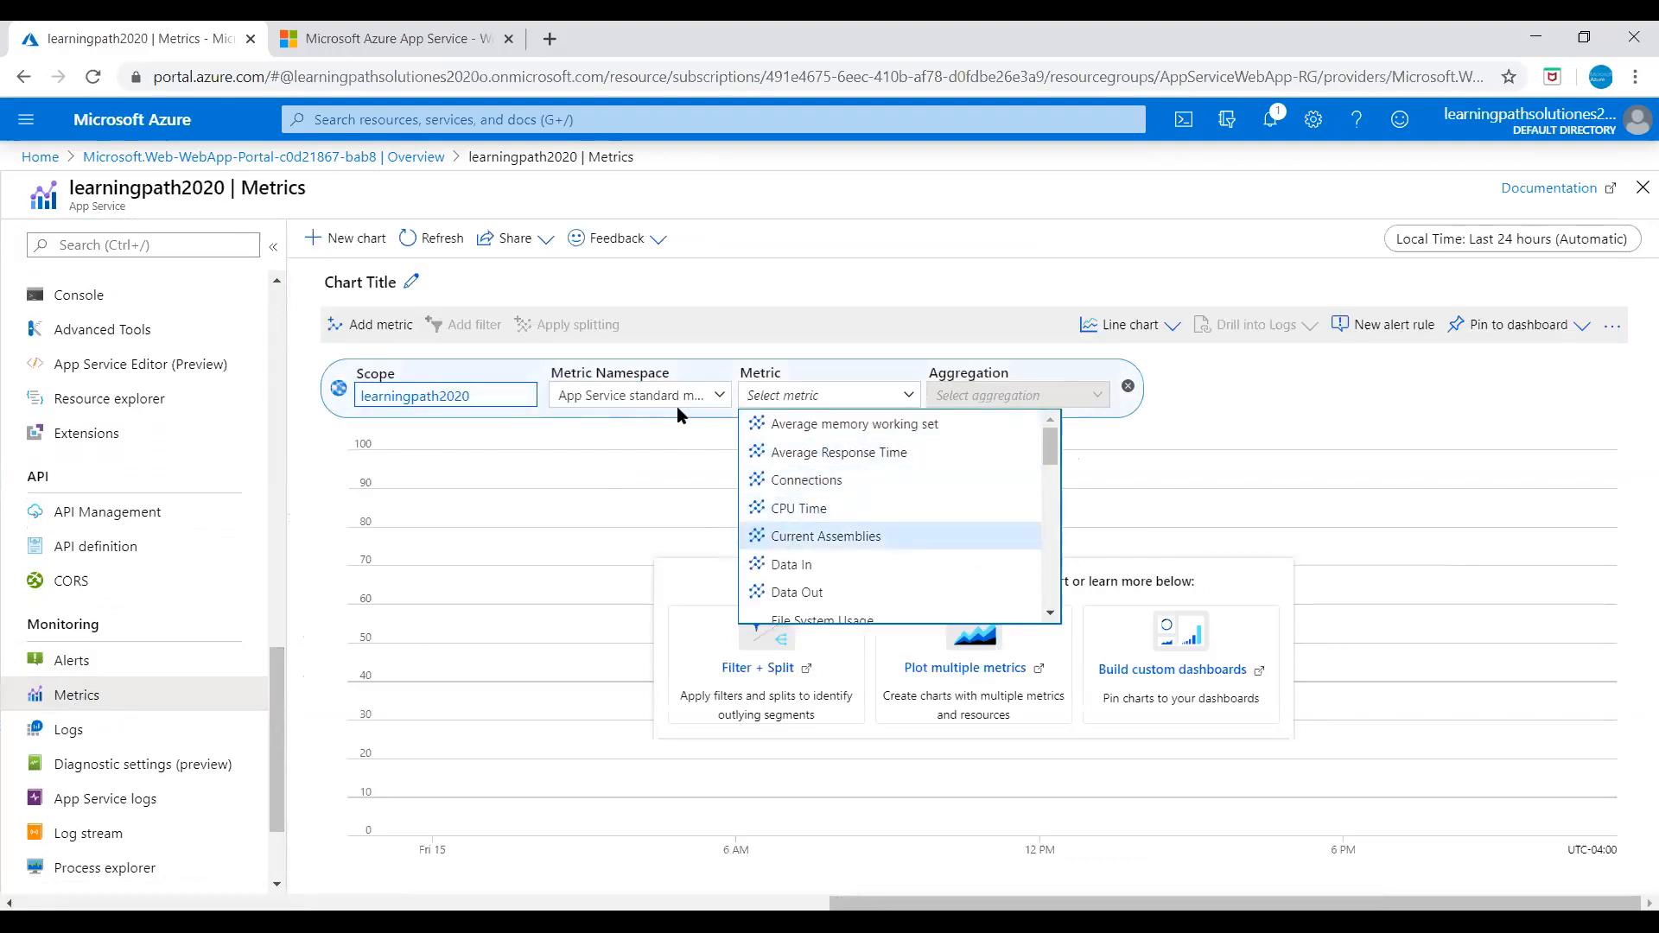
click(806, 510)
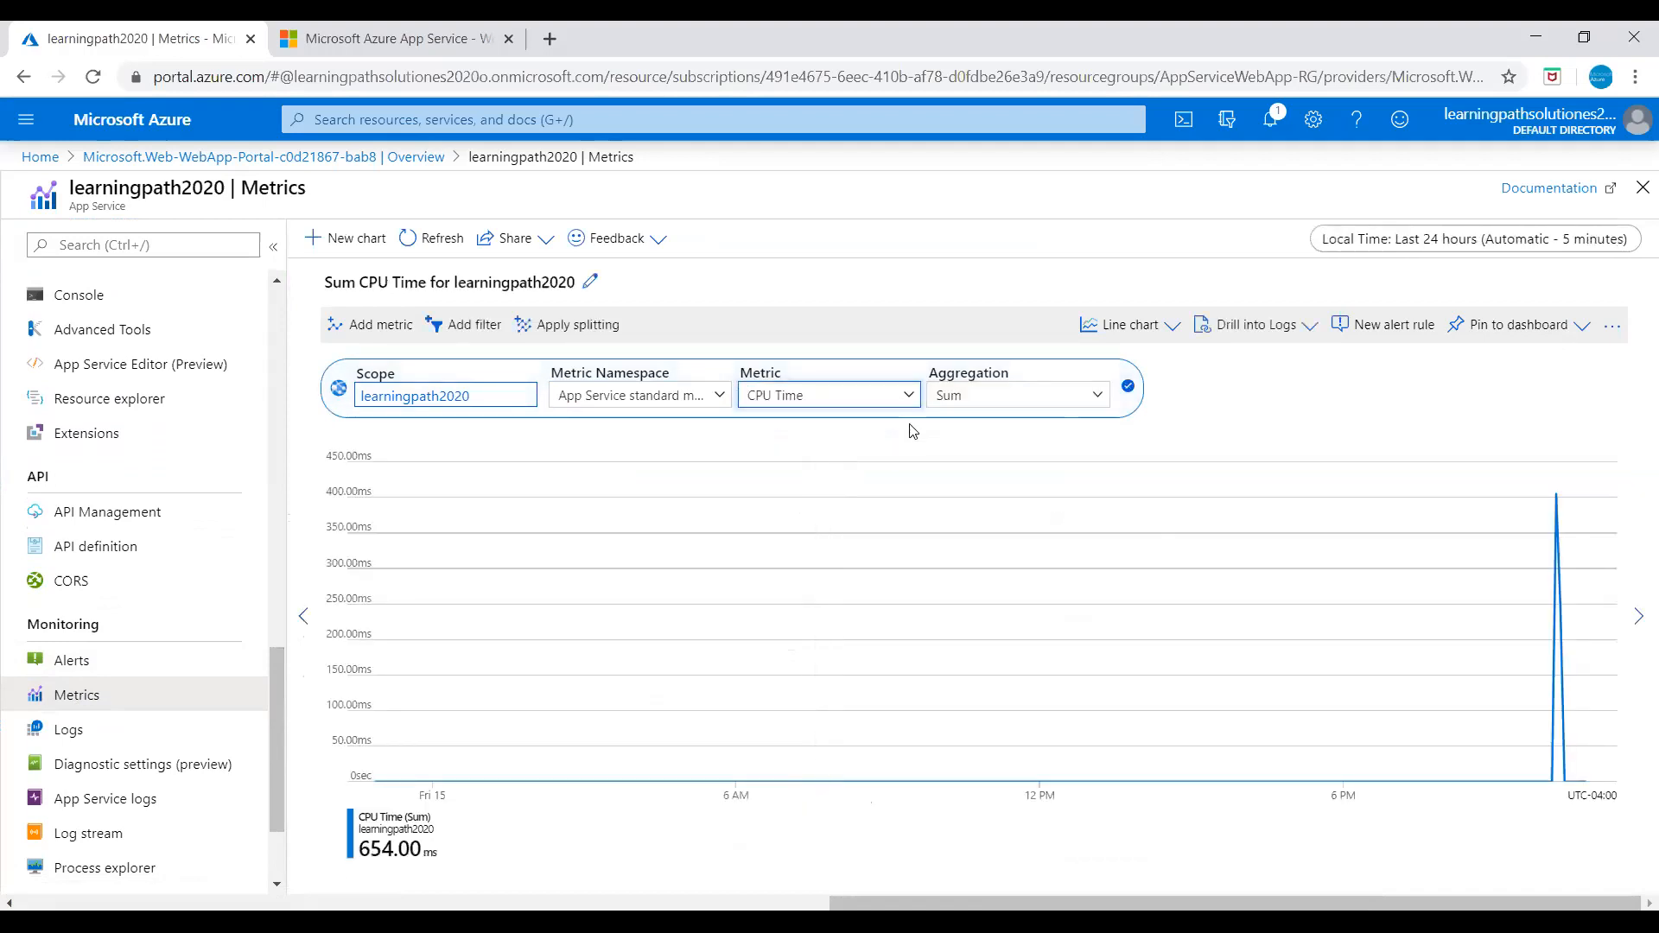
click(1099, 397)
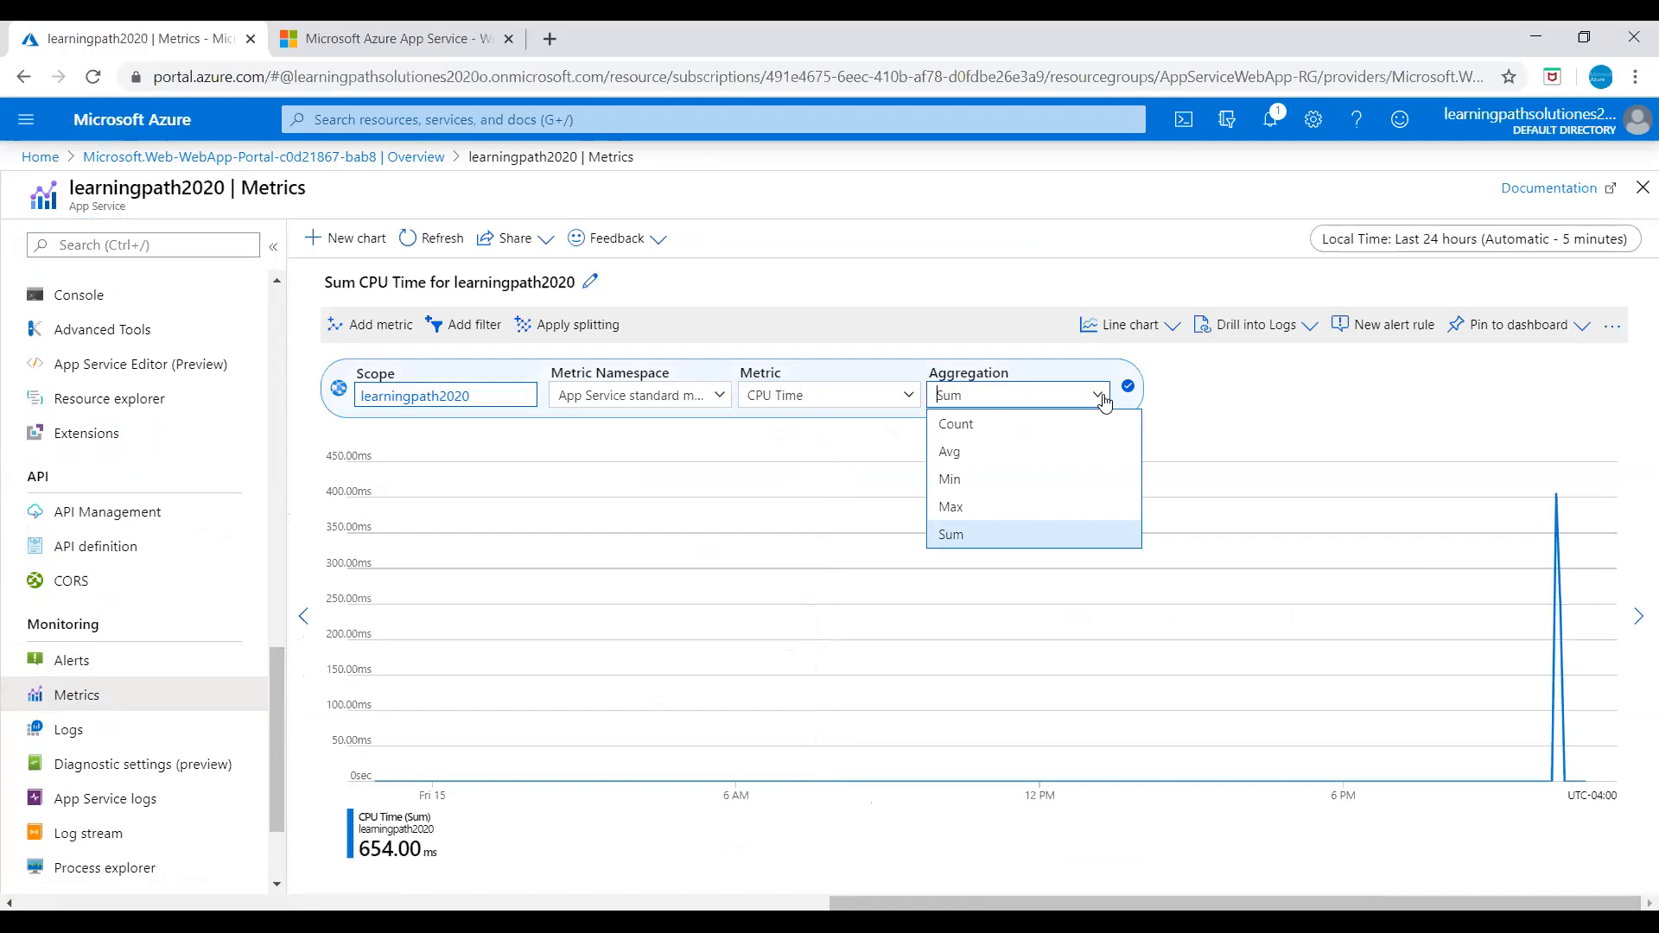
click(951, 451)
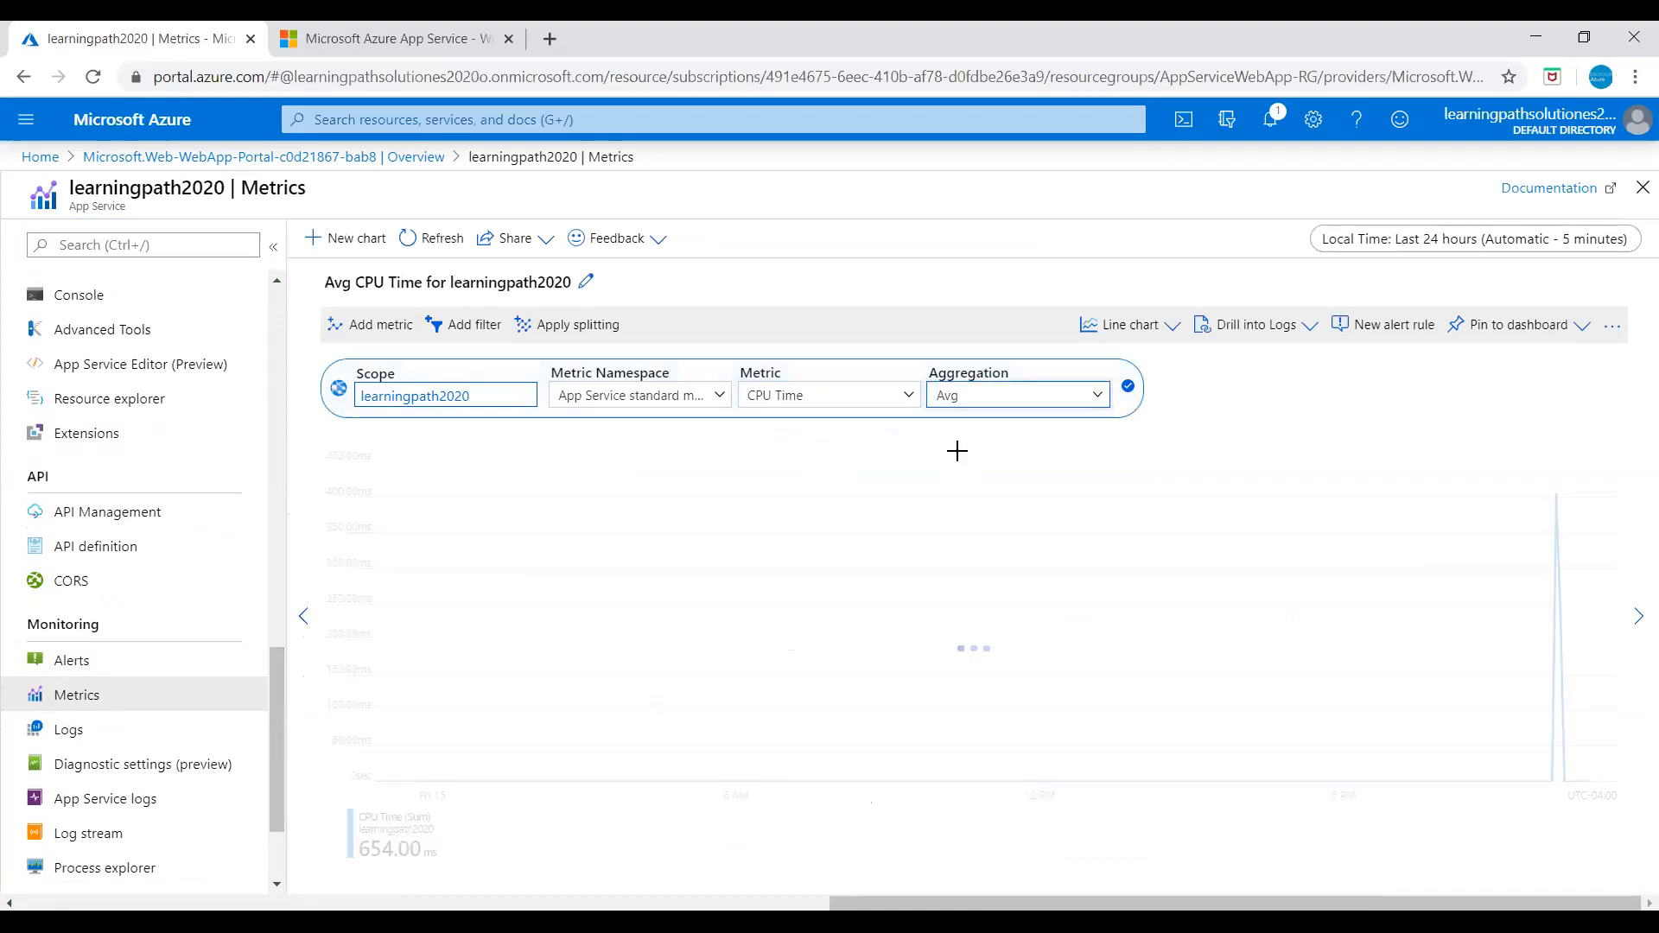
- Compare the CPU Time metric with the aggregation set to Max and Min, and display the Min data as a bar chart
click(1098, 398)
click(951, 508)
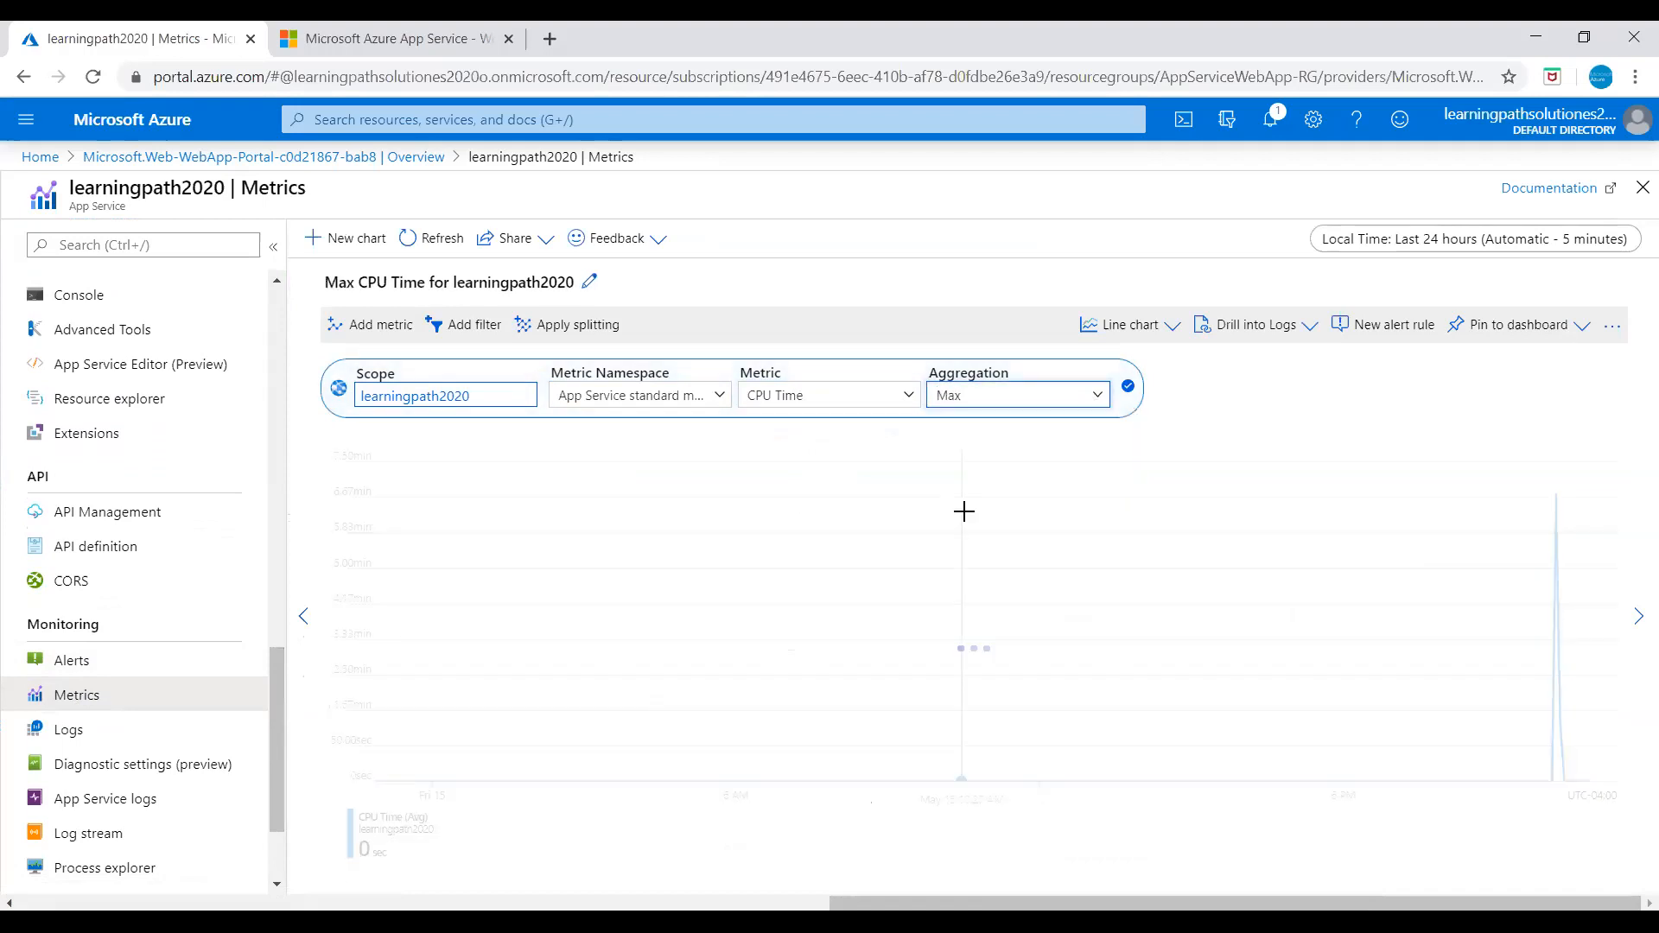
click(1098, 396)
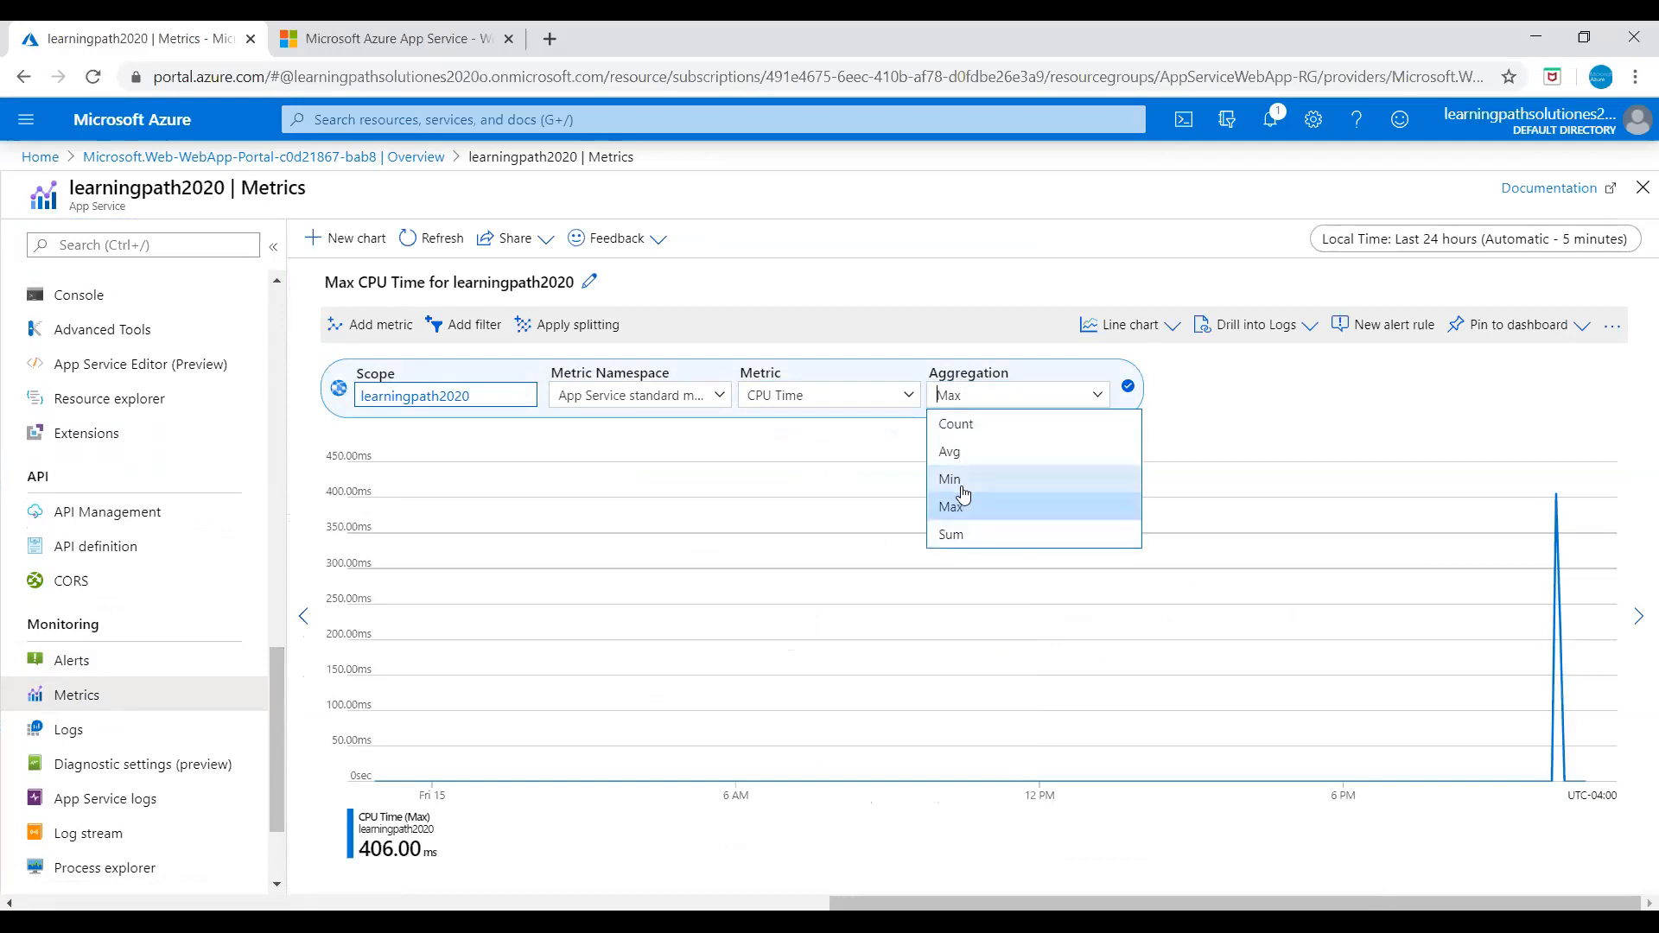
click(951, 480)
click(1171, 327)
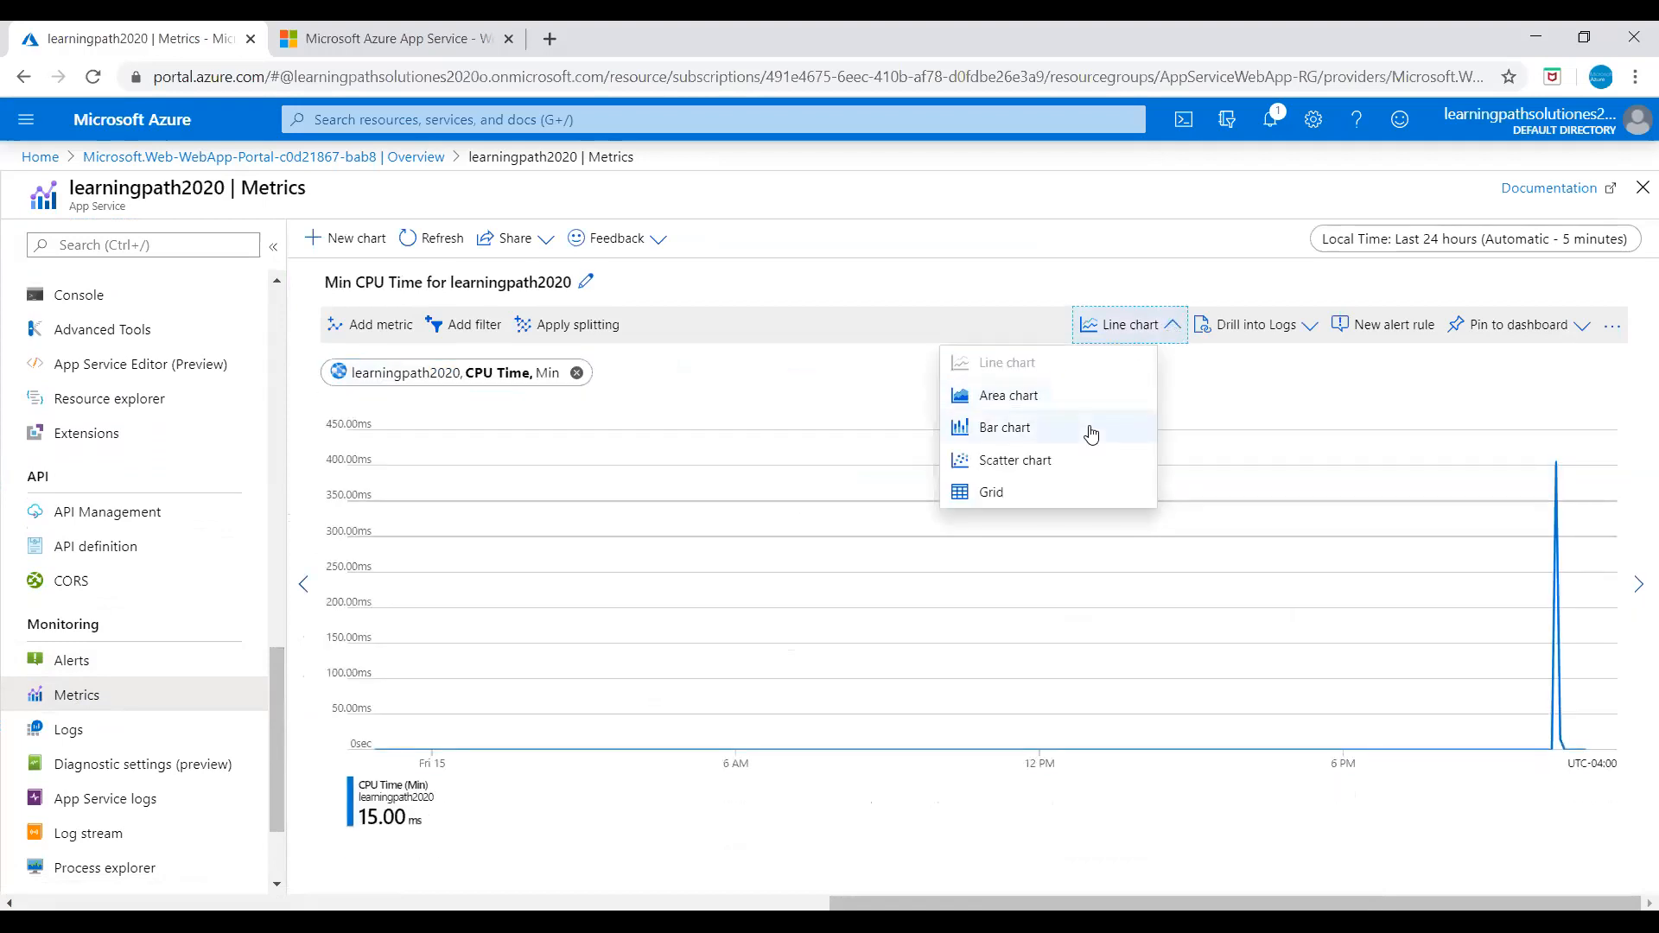
click(1025, 430)
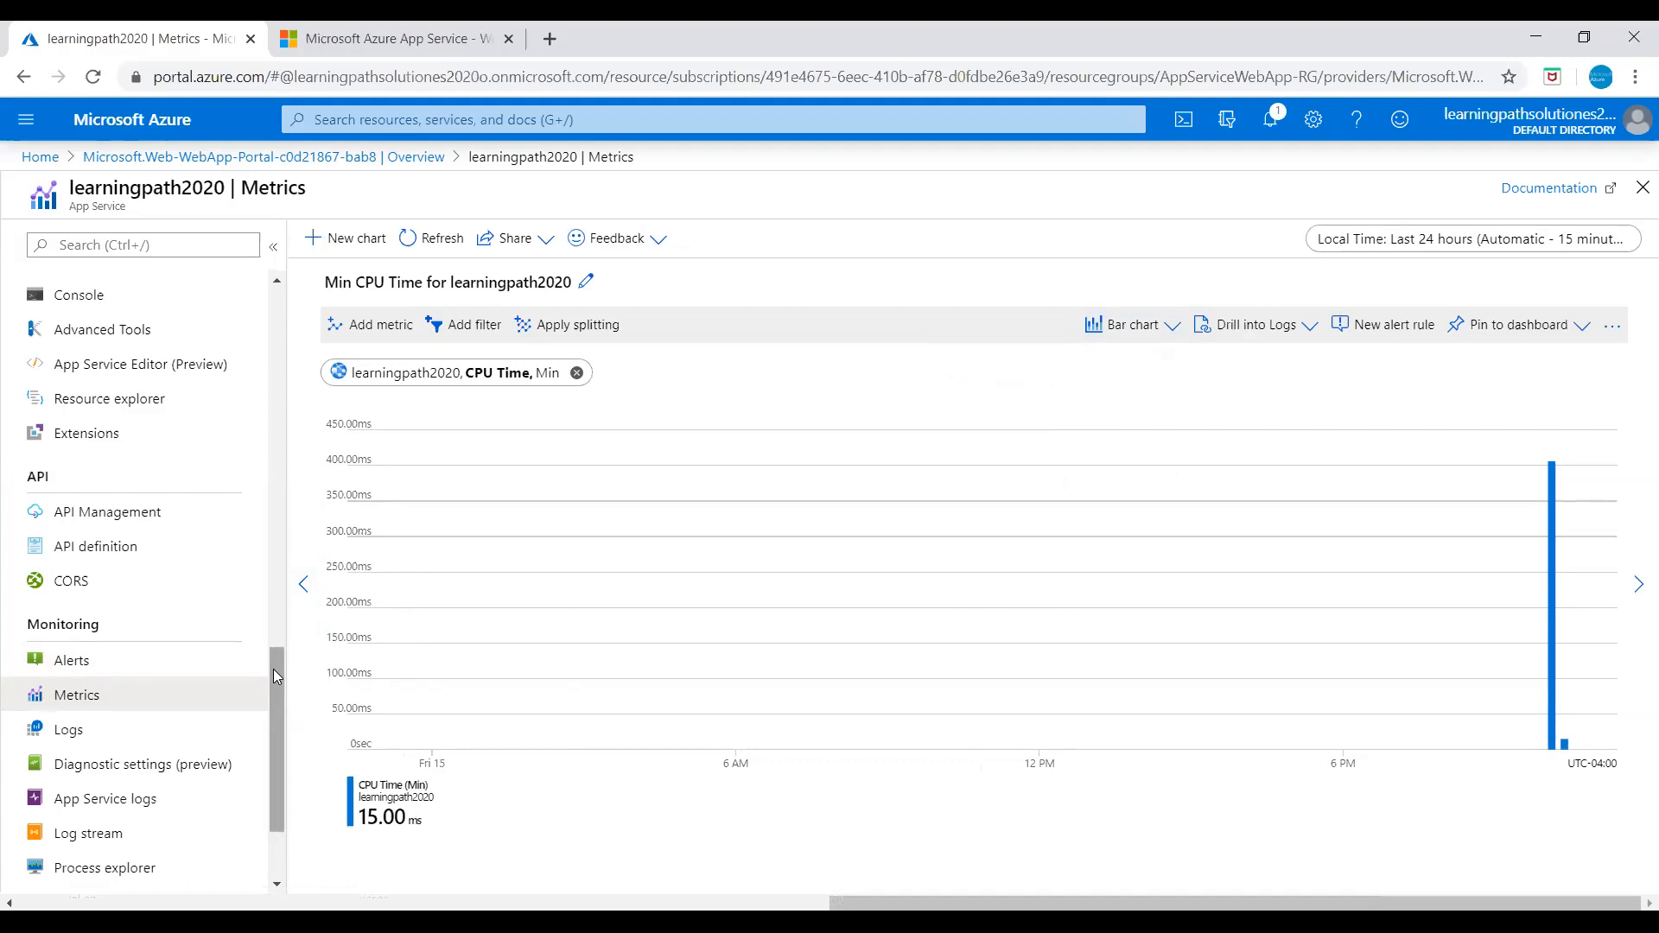
- Start a new alert rule from the web app's alerts and examine the signals available for its condition without choosing one
click(66, 680)
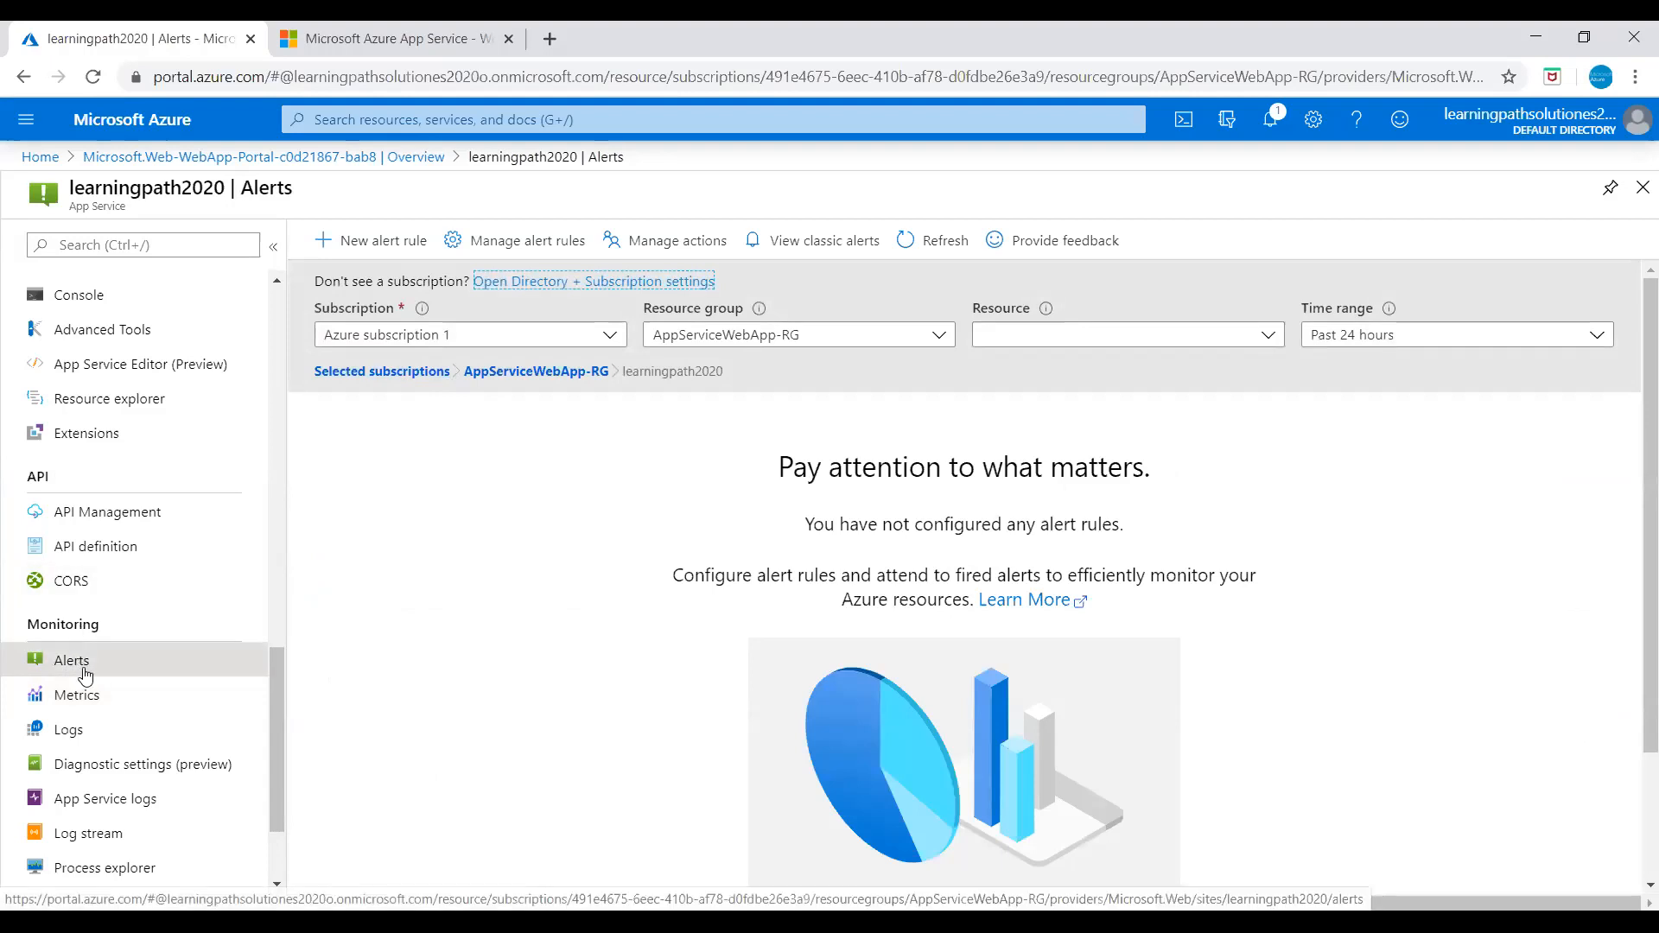
click(377, 246)
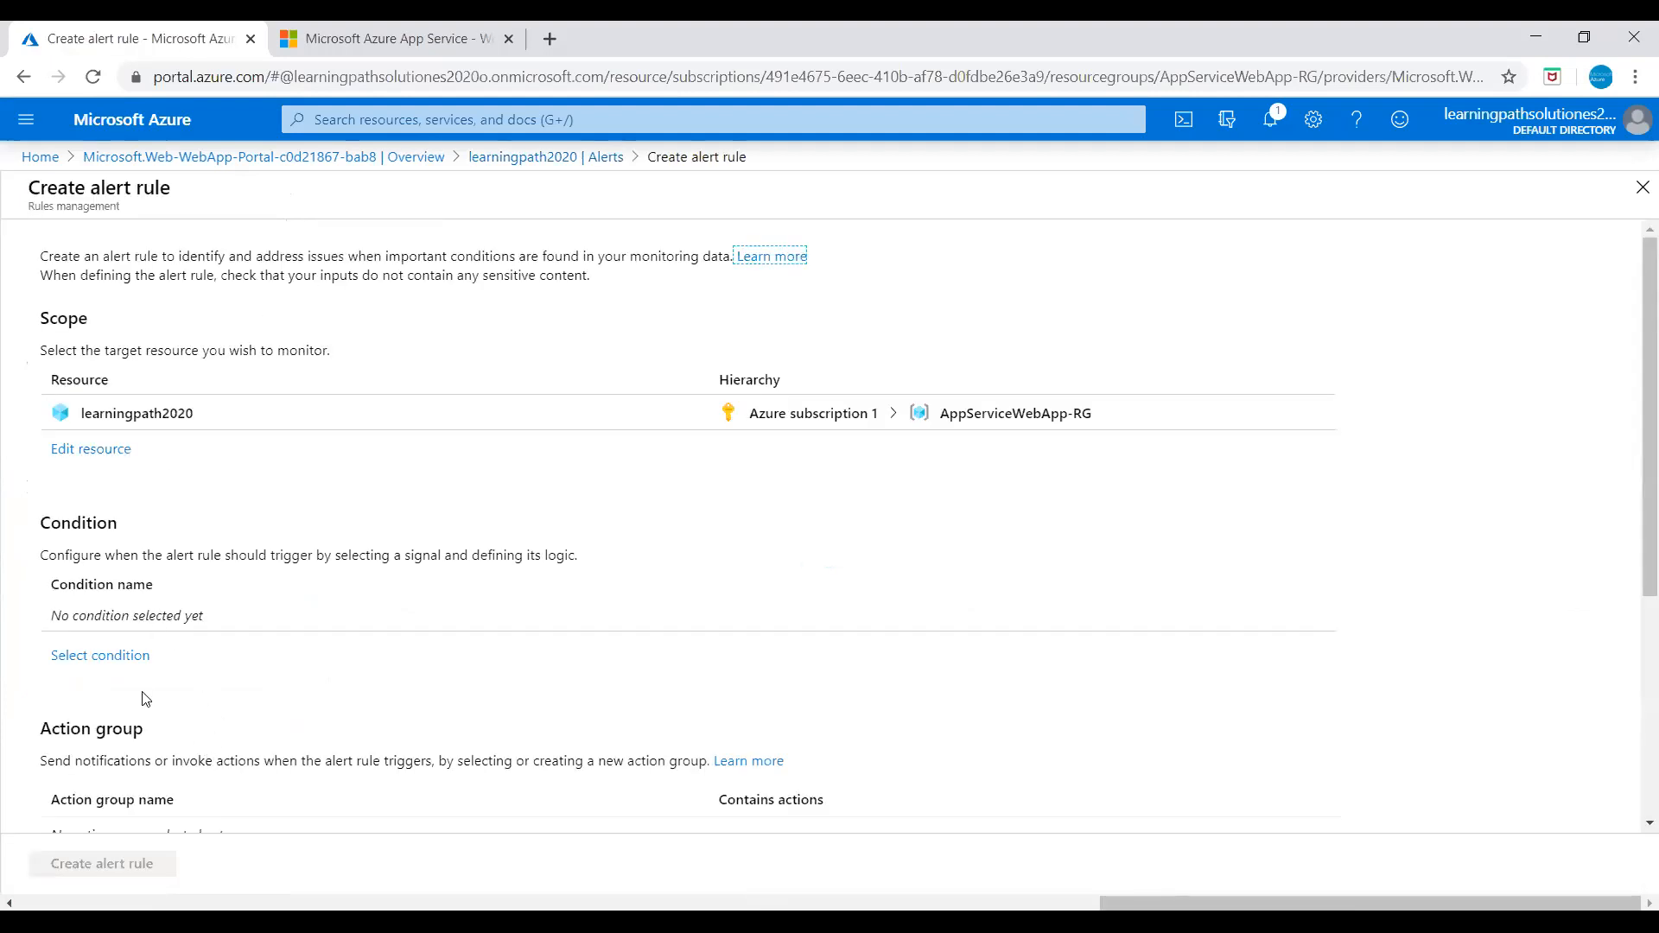
click(102, 656)
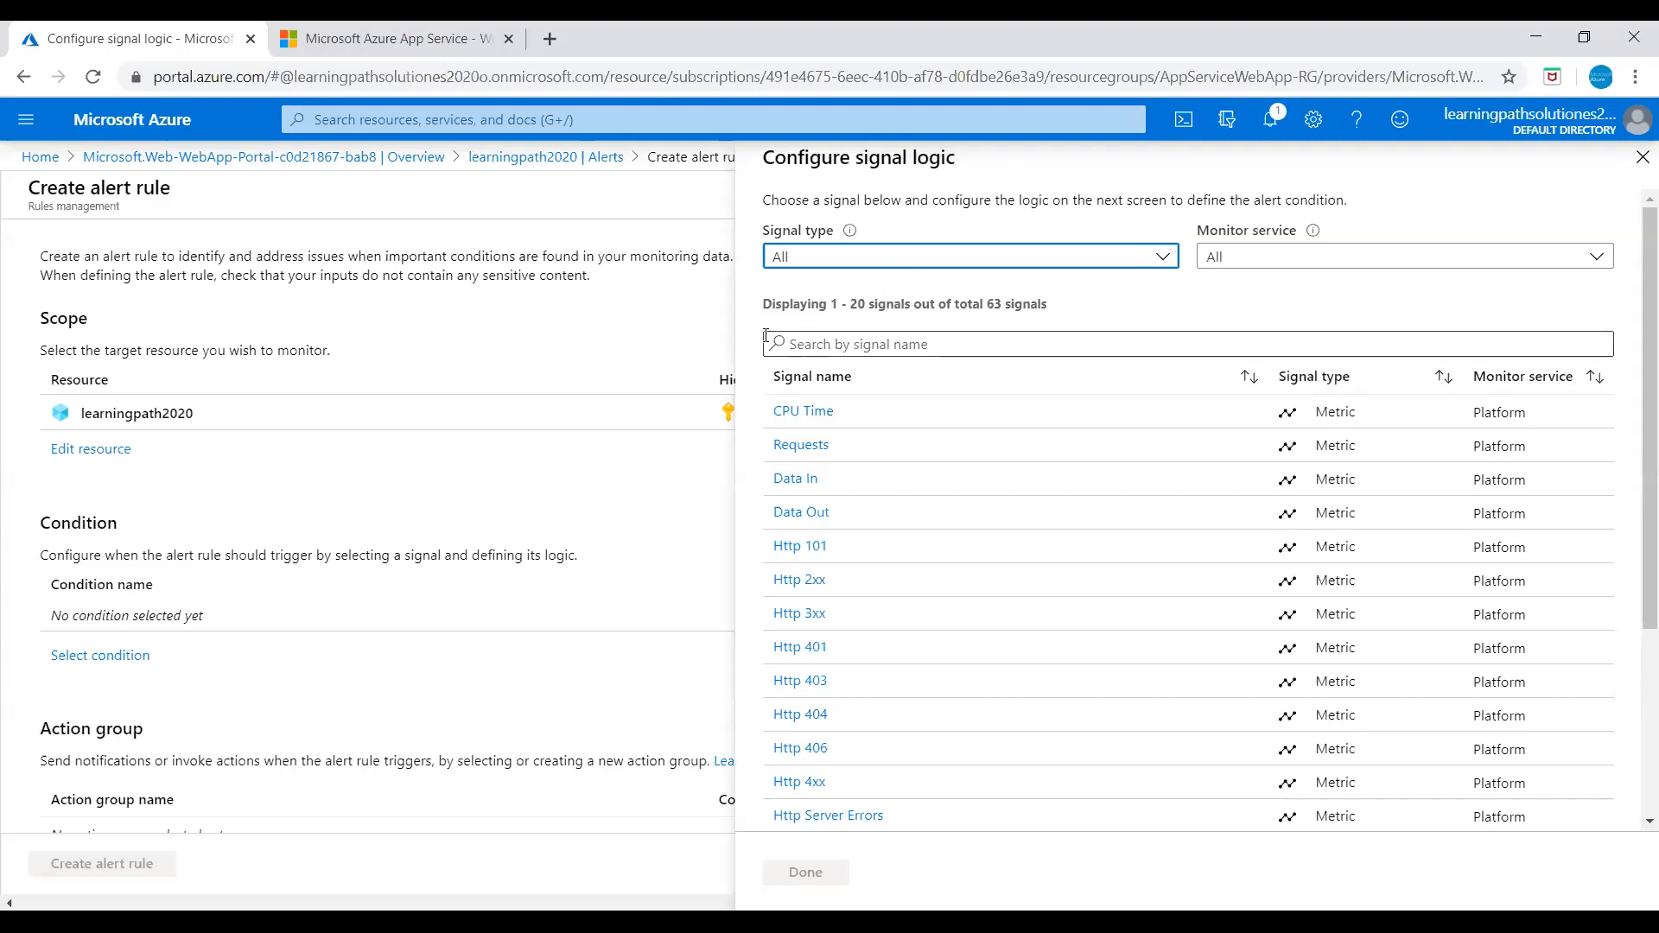
click(1639, 164)
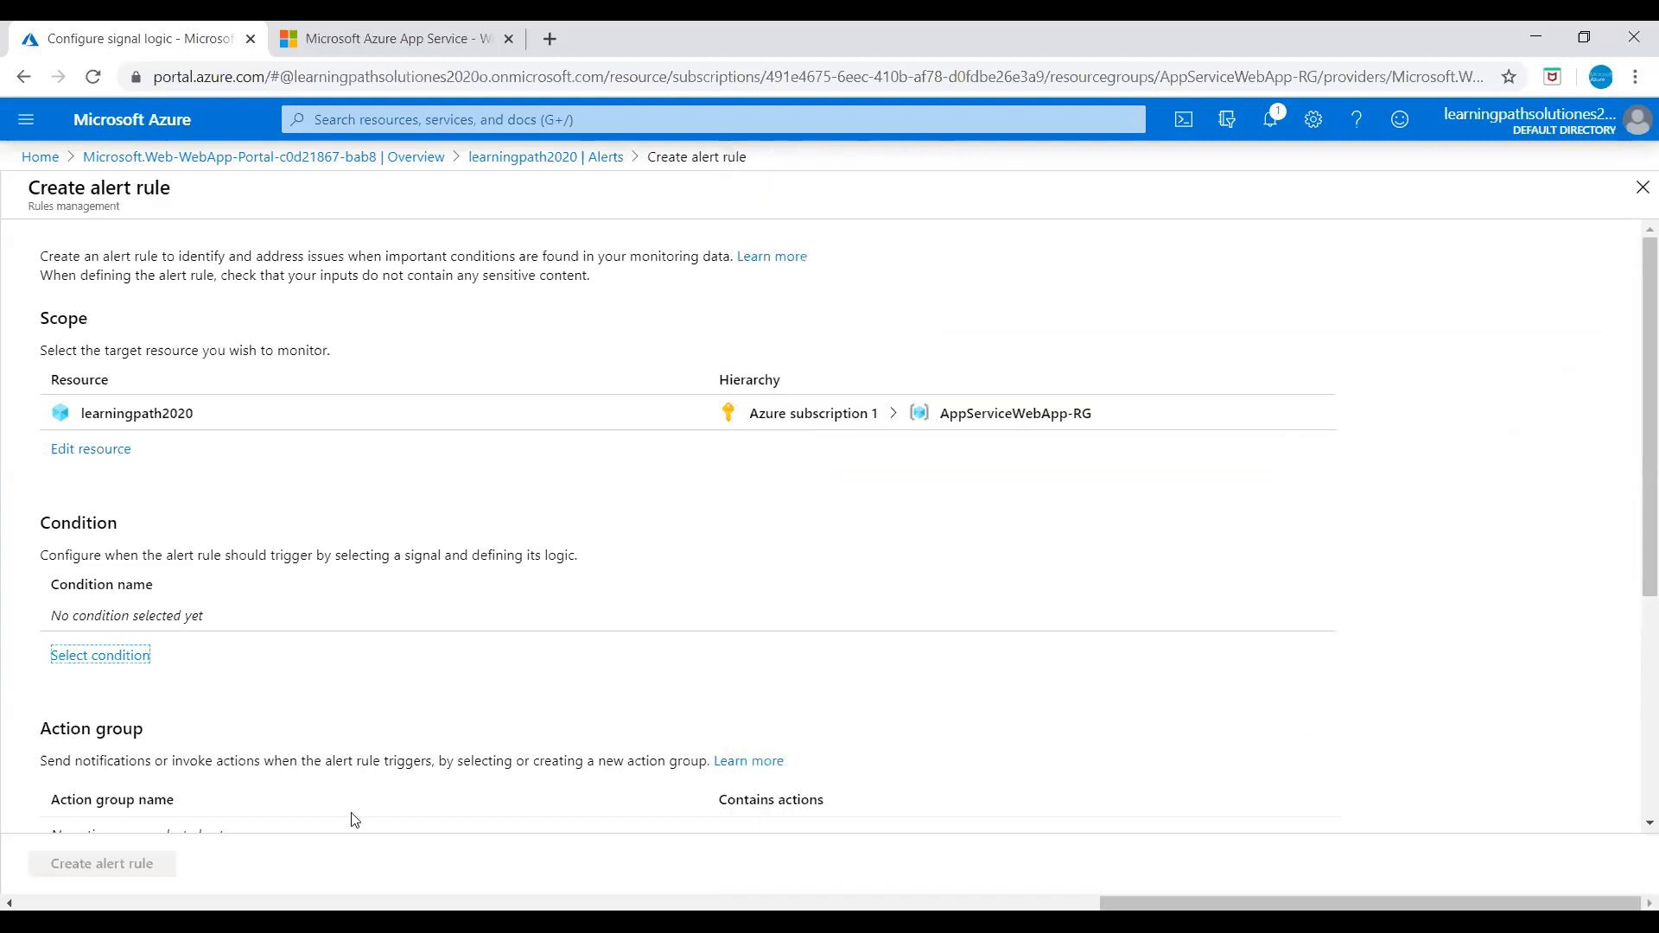
- Review the action group and alert rule details, discard the unsaved alert rule, and return to the web app's overview
scroll(147, 683, down, 4)
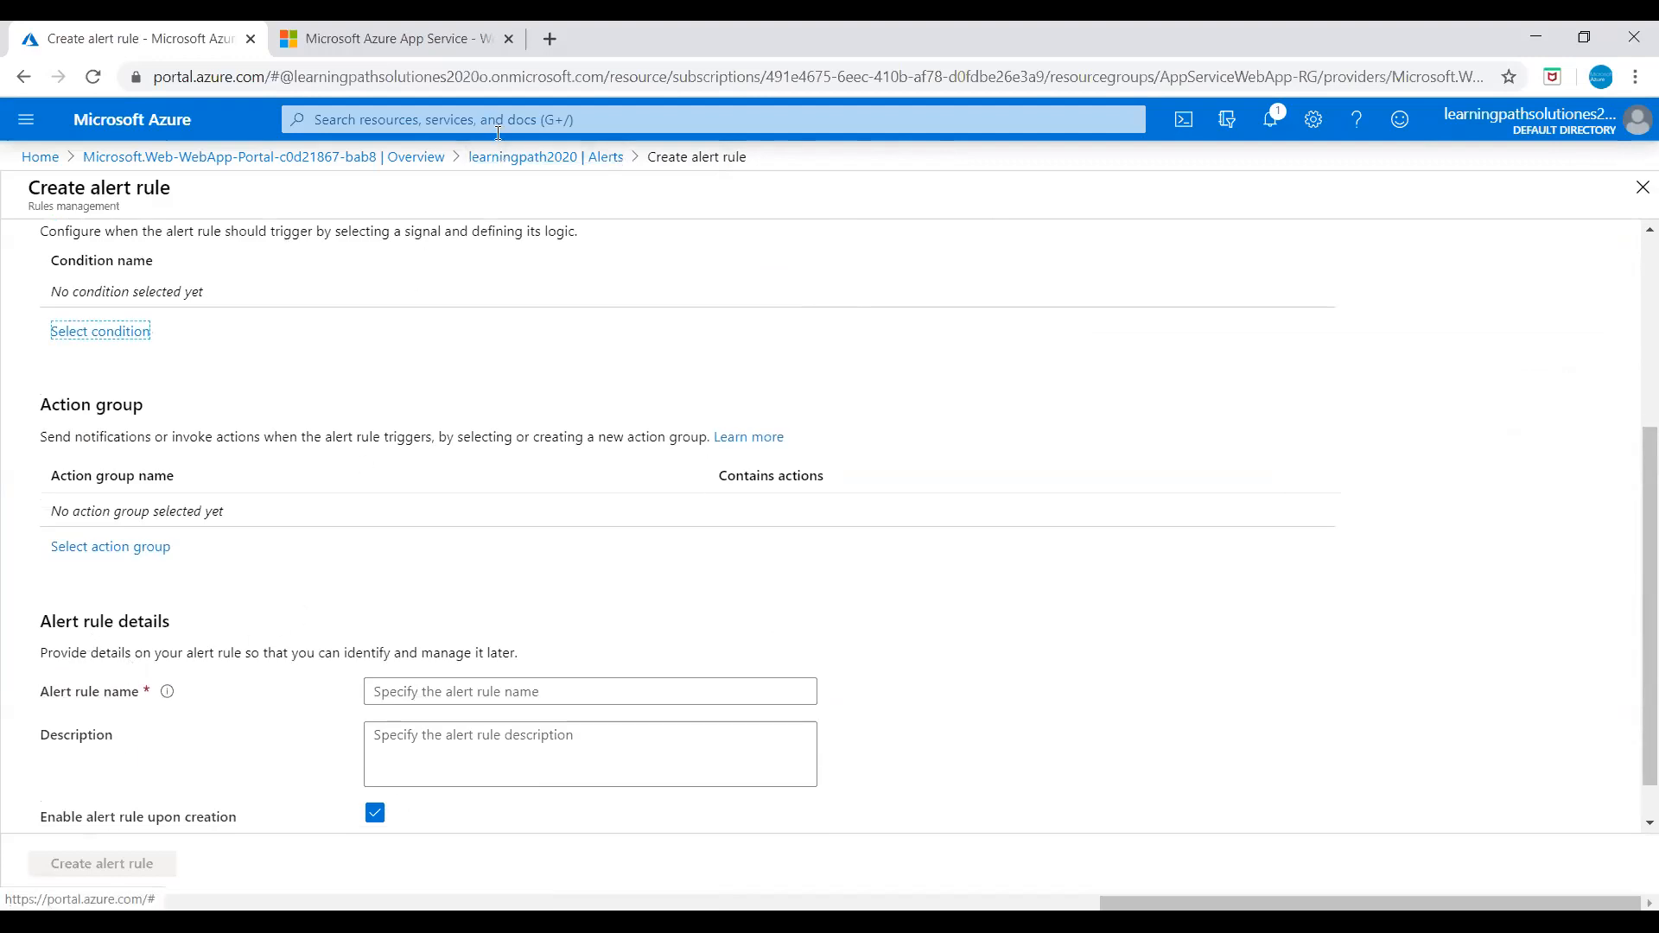
click(527, 156)
click(922, 199)
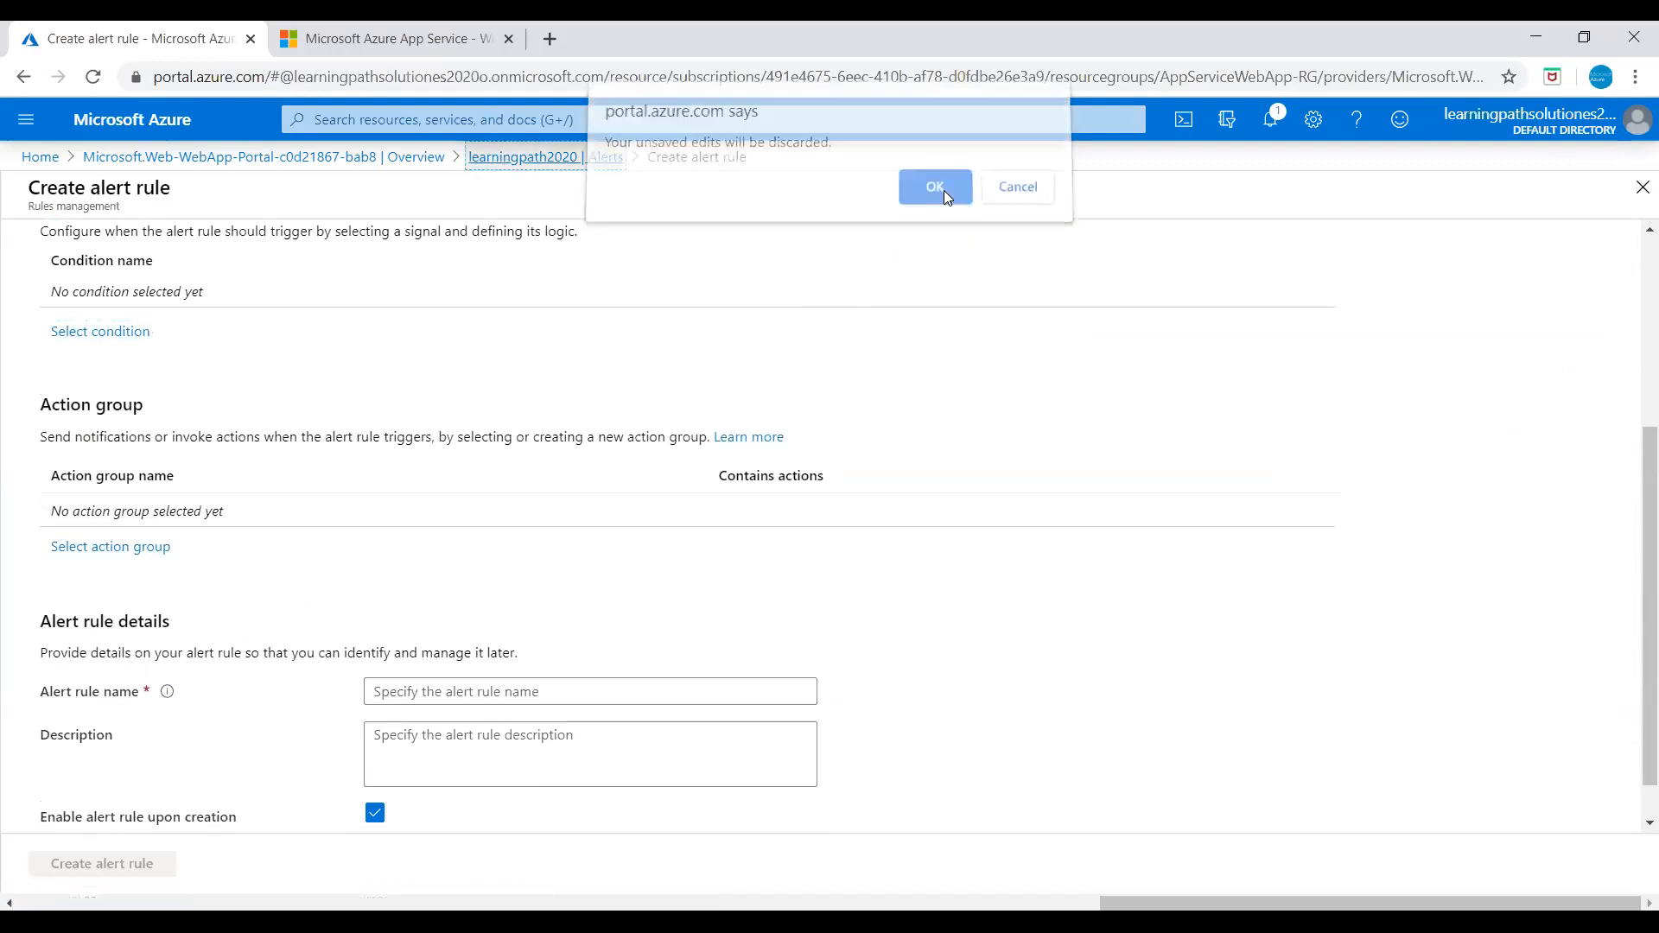
drag(273, 661, 297, 302)
click(100, 292)
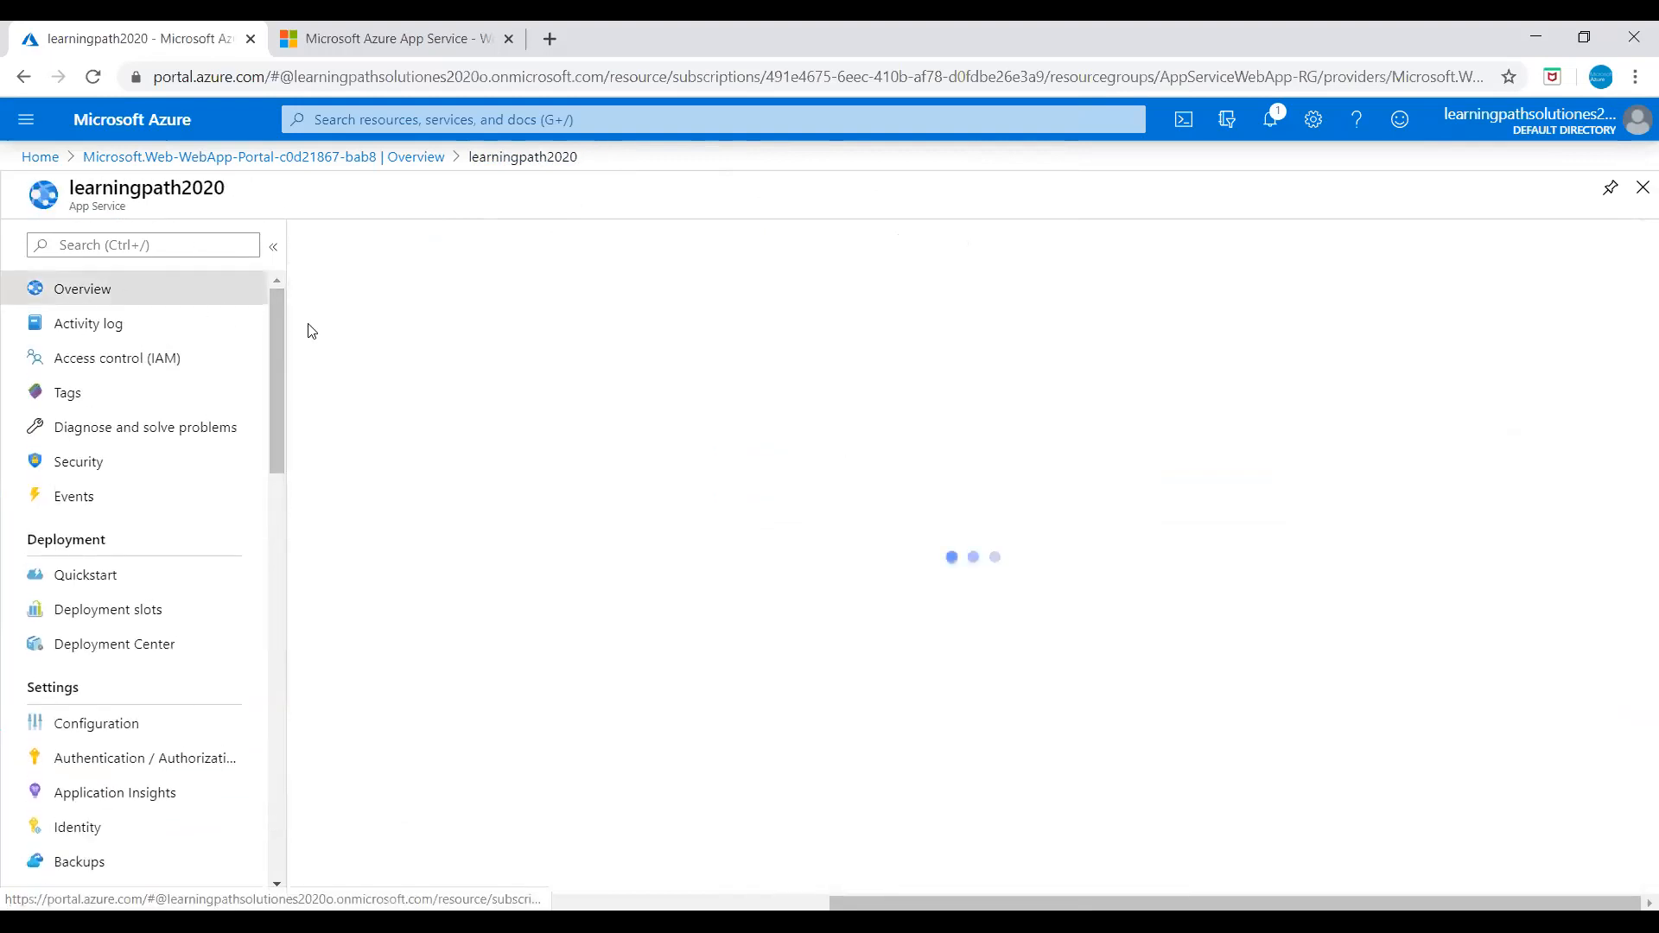